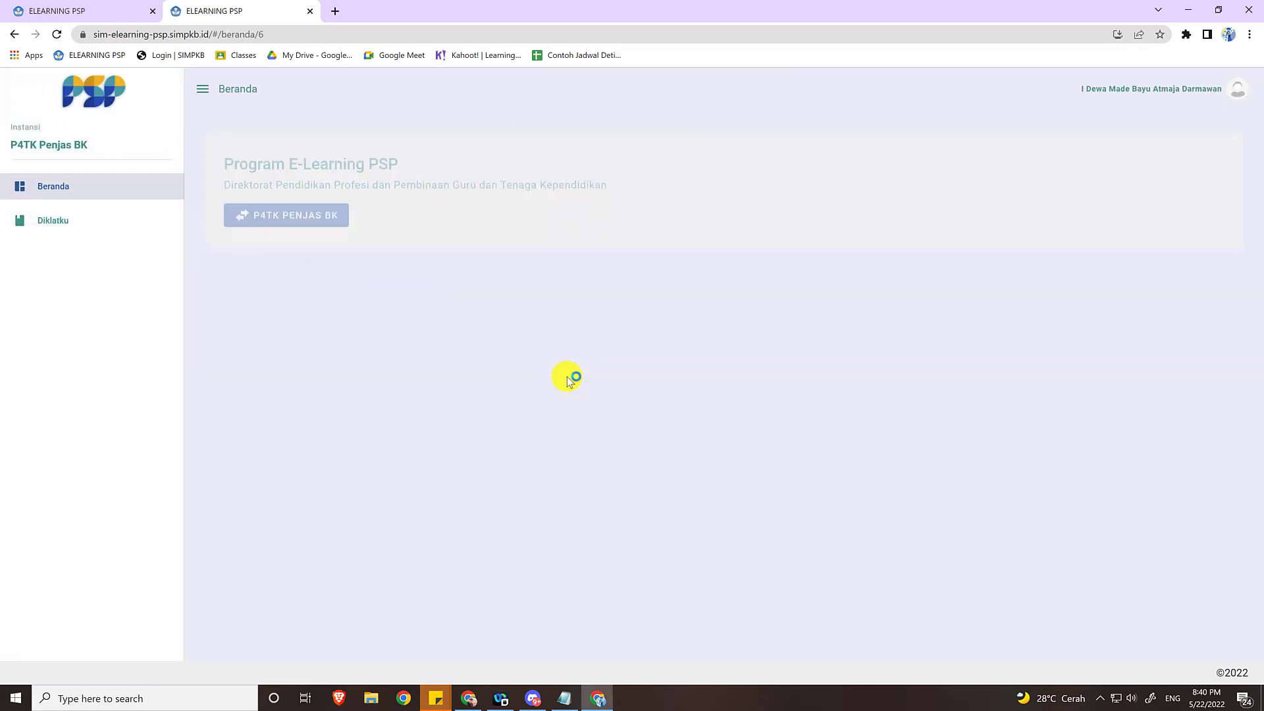
Open the LMS course for the PKP II KS/Guru class from the Diklatku training list.
left_click(60, 225)
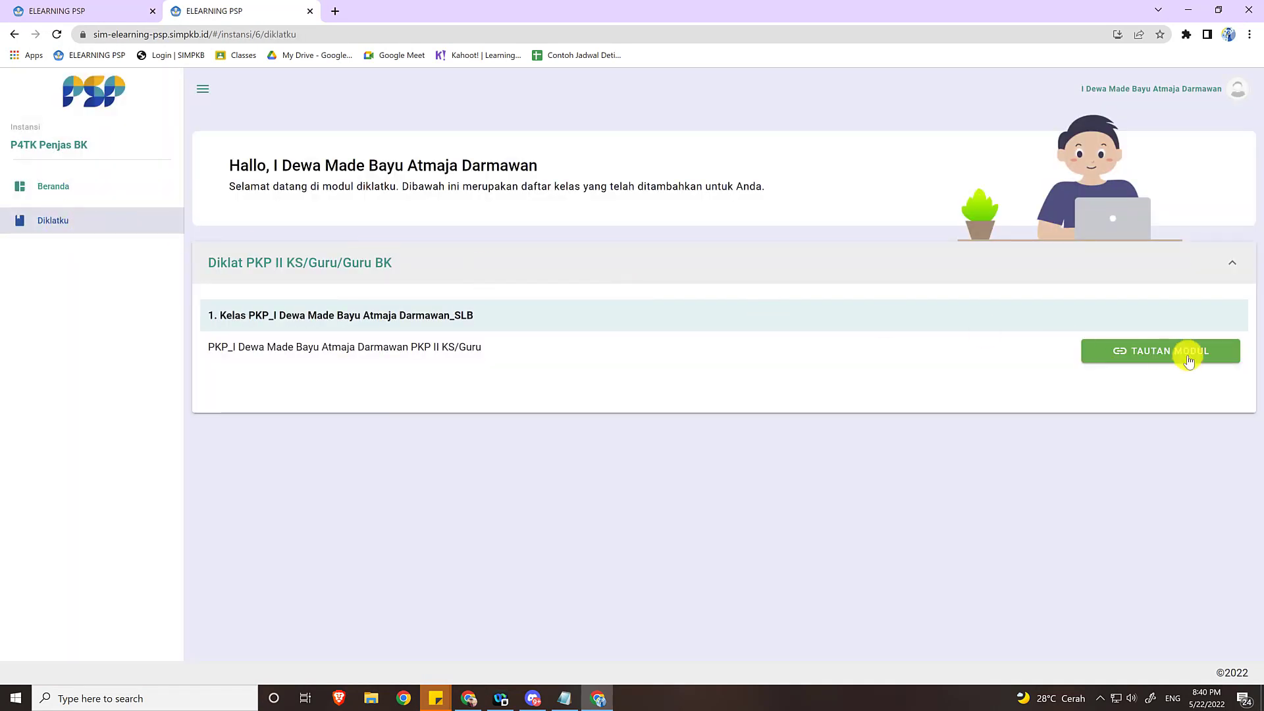
left_click(1189, 362)
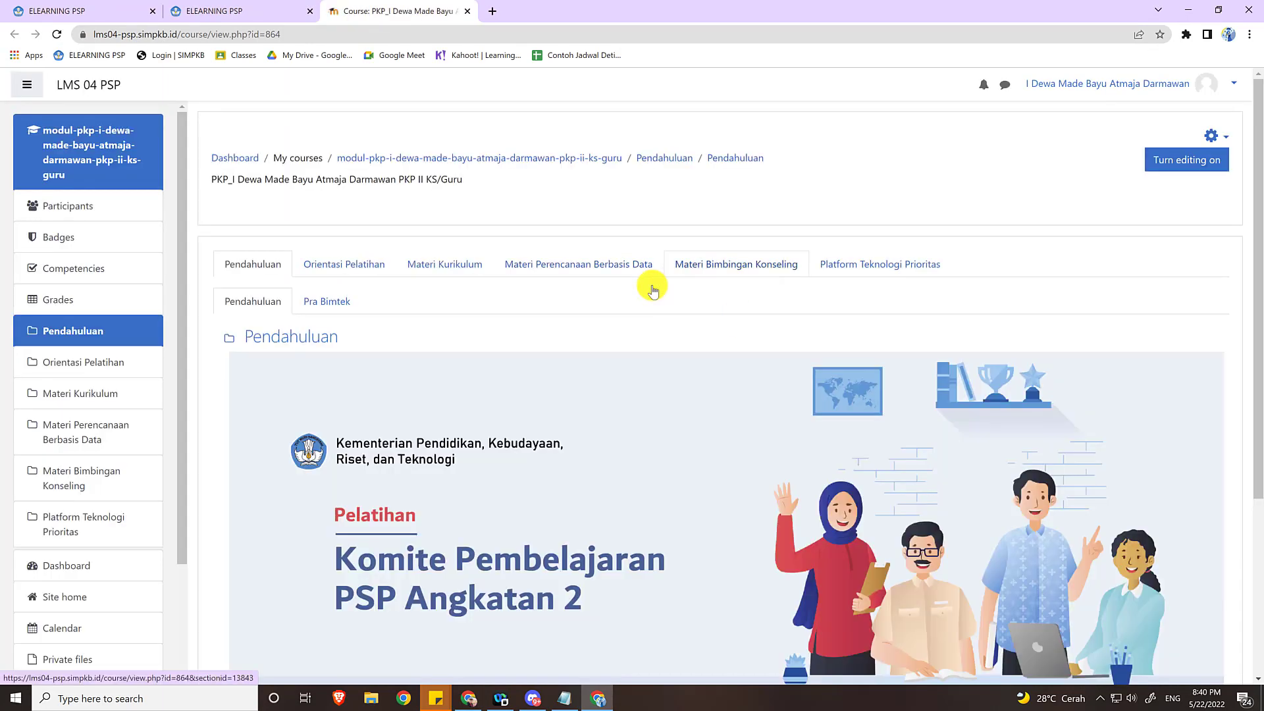
scroll(717, 315, "down", 3)
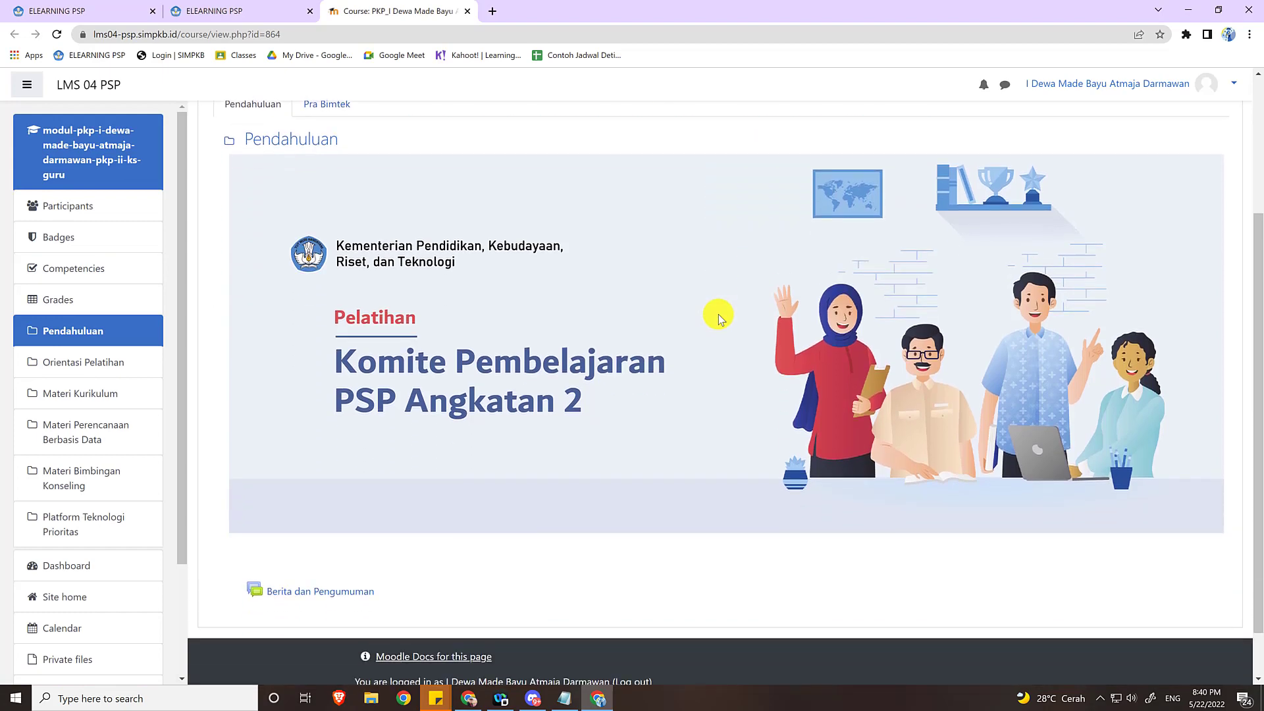
scroll(717, 314, "up", 3)
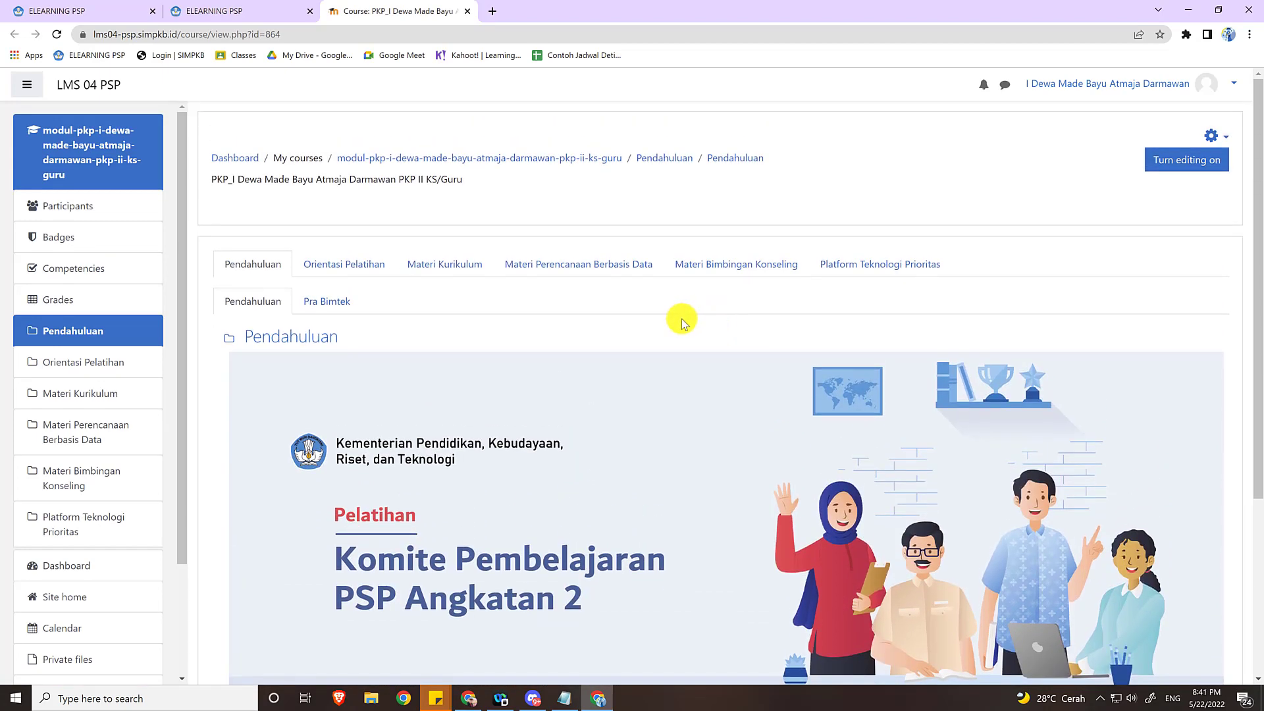
Open the Materi Kurikulum section and expand the Refleksi Pembelajaran Paradigma Baru topic to show its activities.
left_click(454, 271)
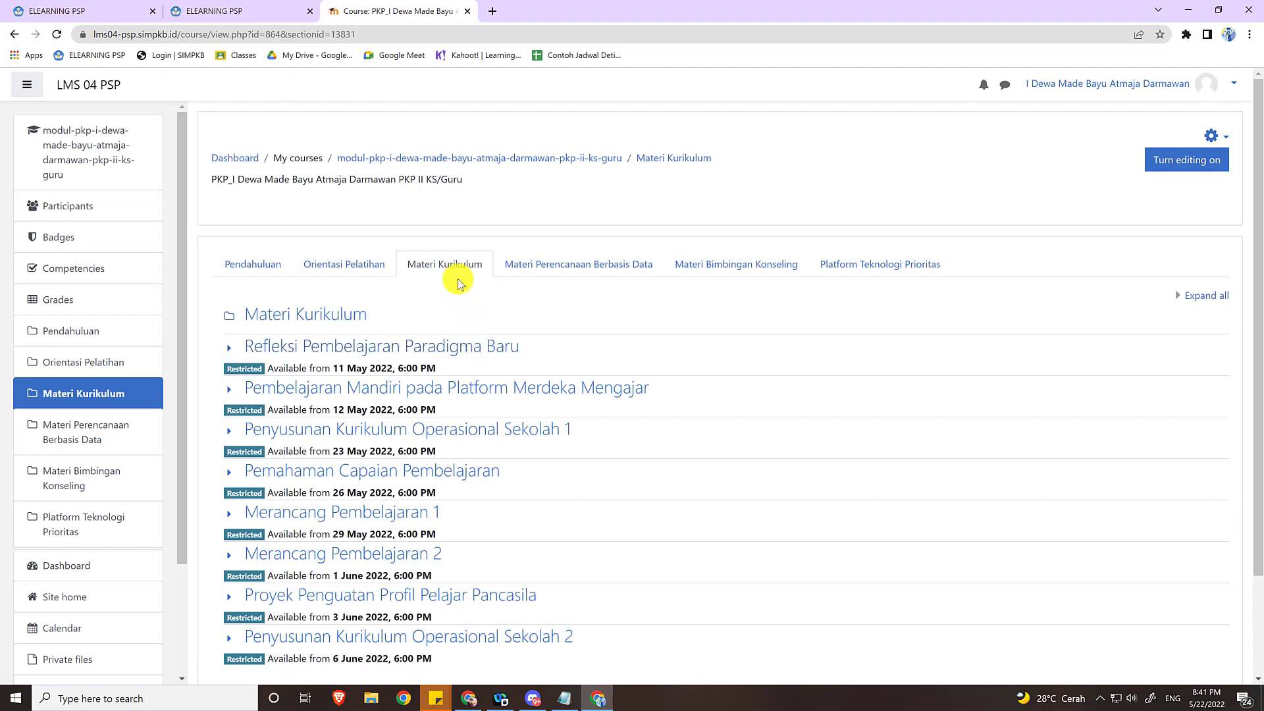
scroll(459, 283, "down", 1)
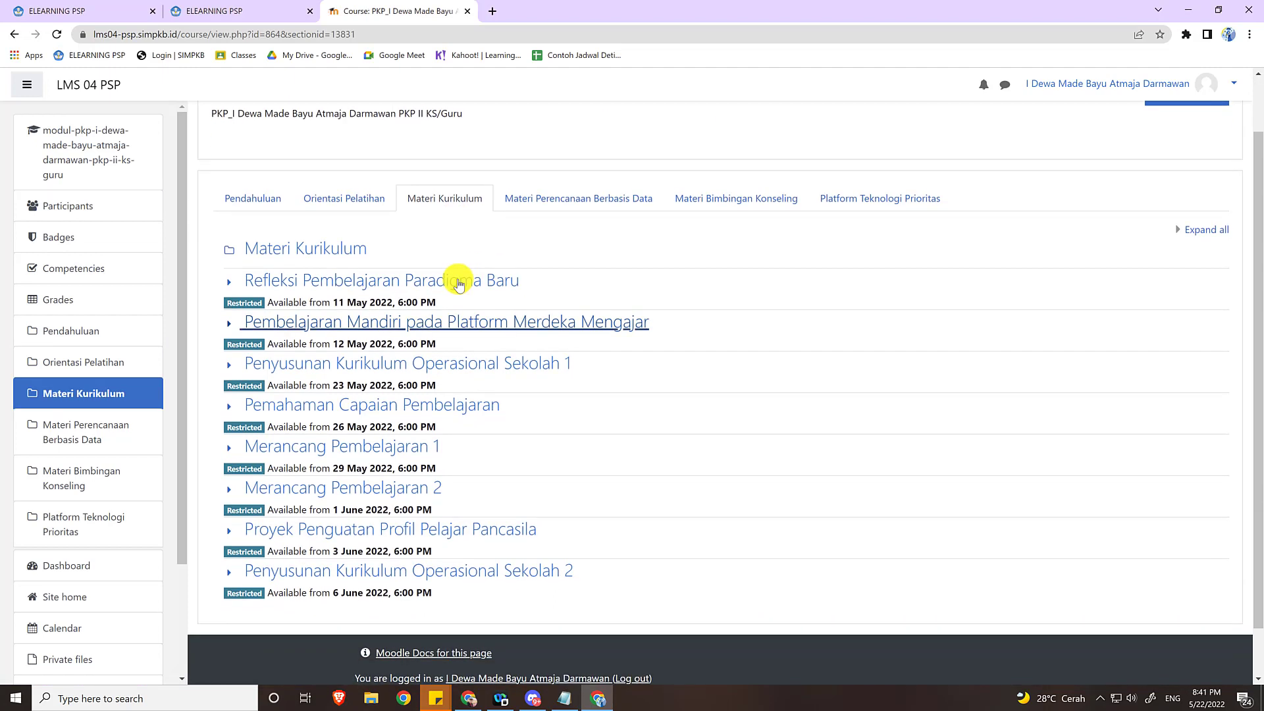
left_click(231, 284)
scroll(400, 372, "down", 2)
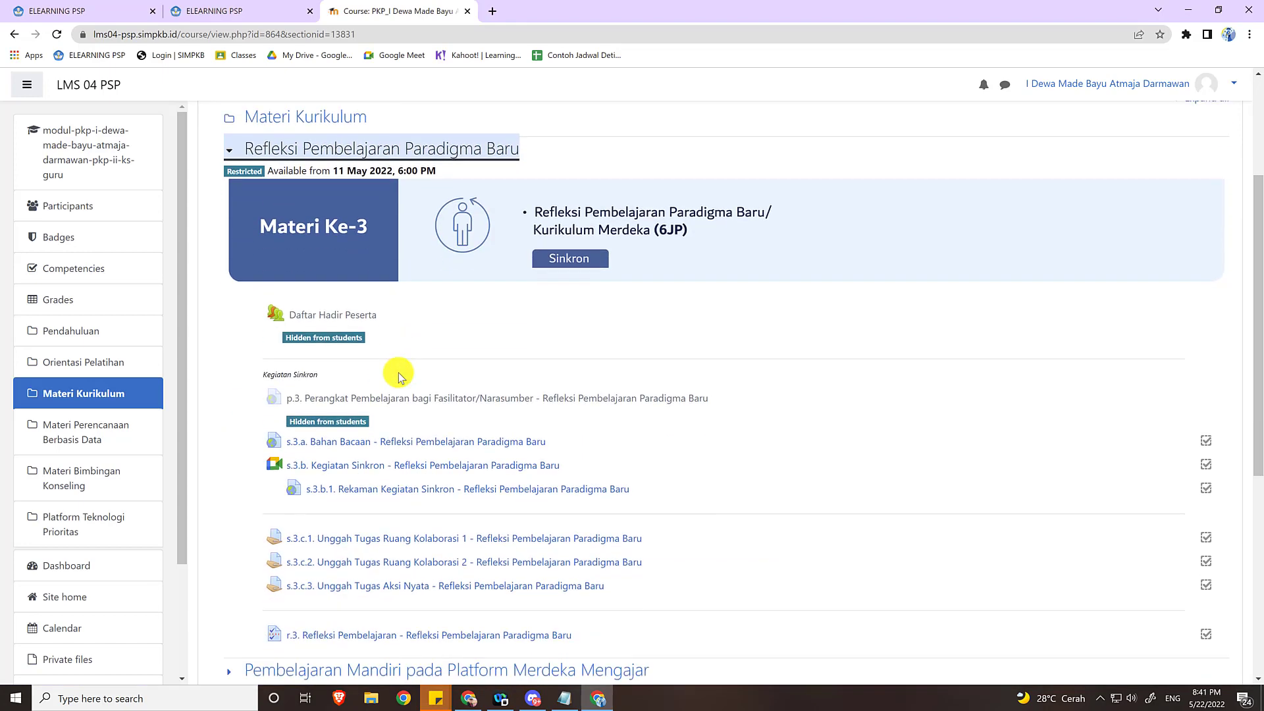
scroll(400, 377, "down", 1)
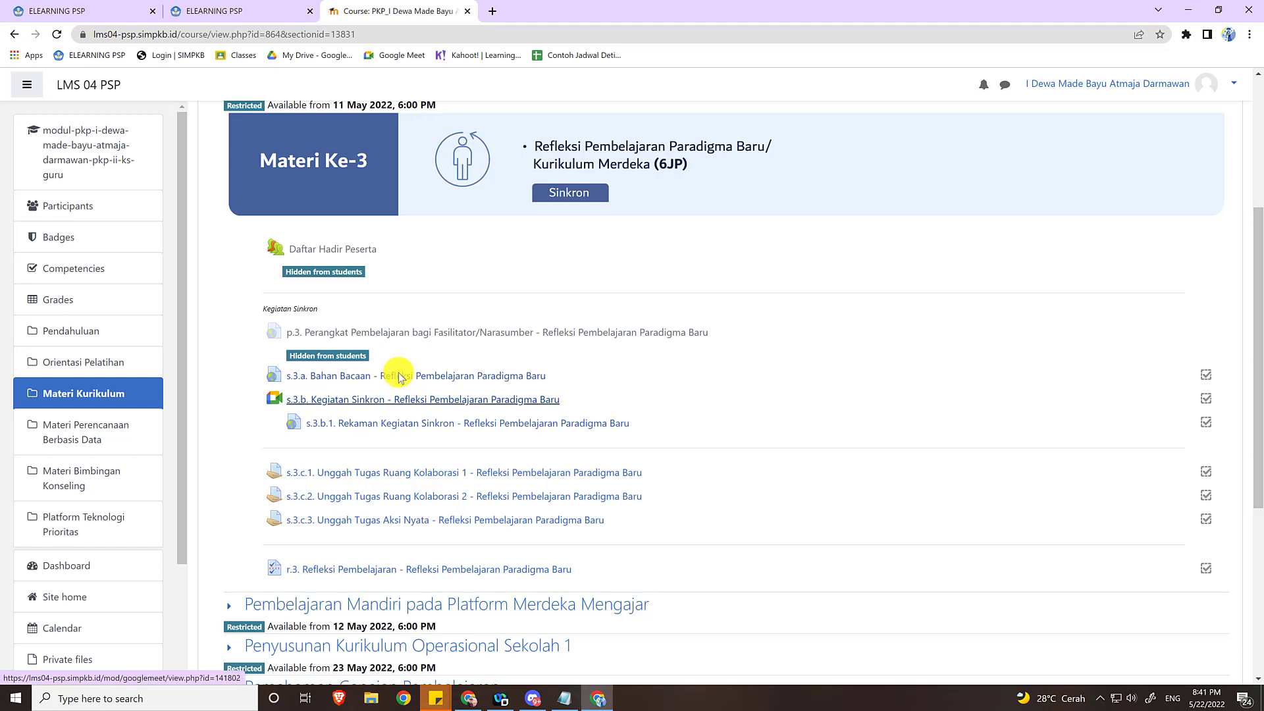
scroll(382, 375, "down", 1)
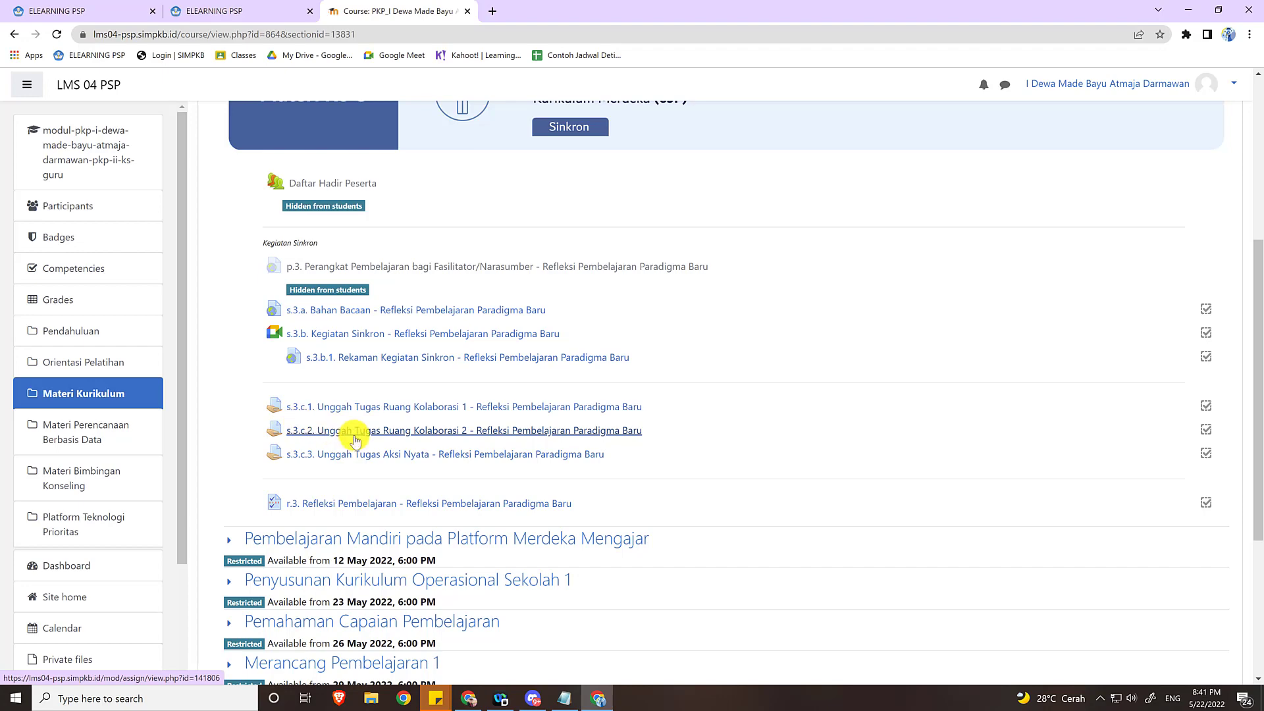
Review the instructions and grading summary of assignment s.3.c.1 Unggah Tugas Ruang Kolaborasi 1, then return to the course.
left_click(478, 406)
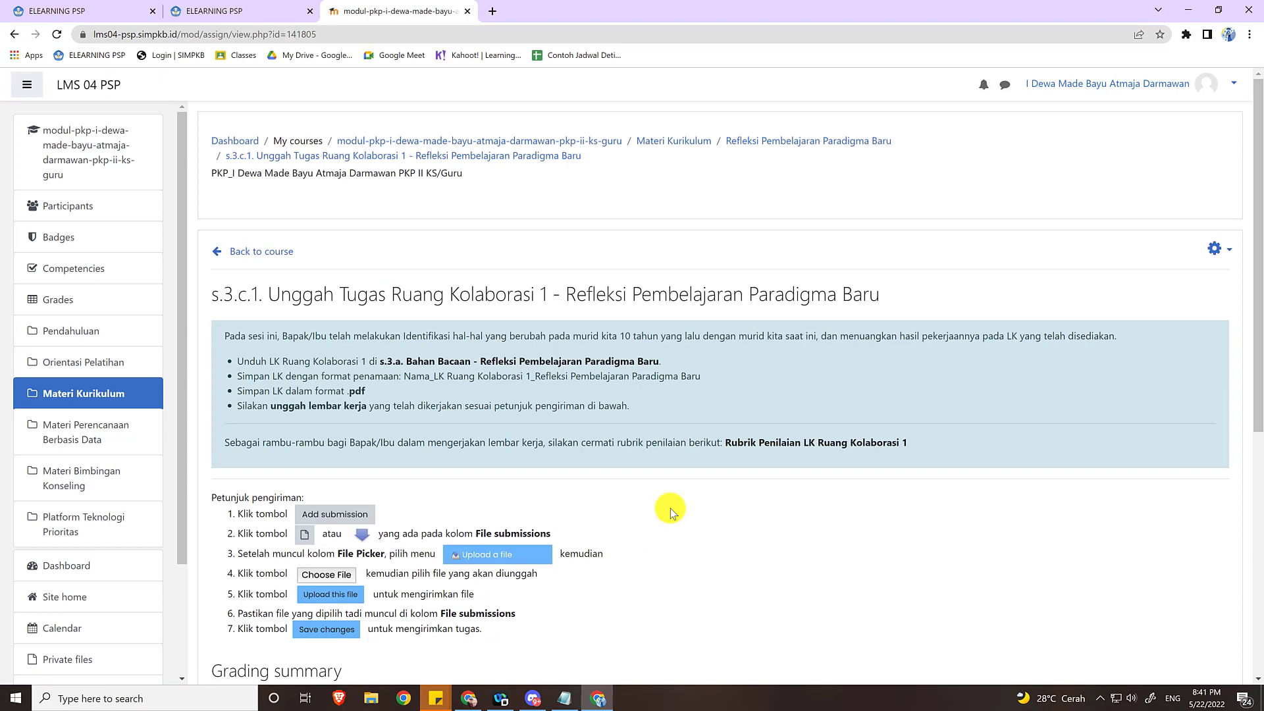
scroll(705, 495, "down", 4)
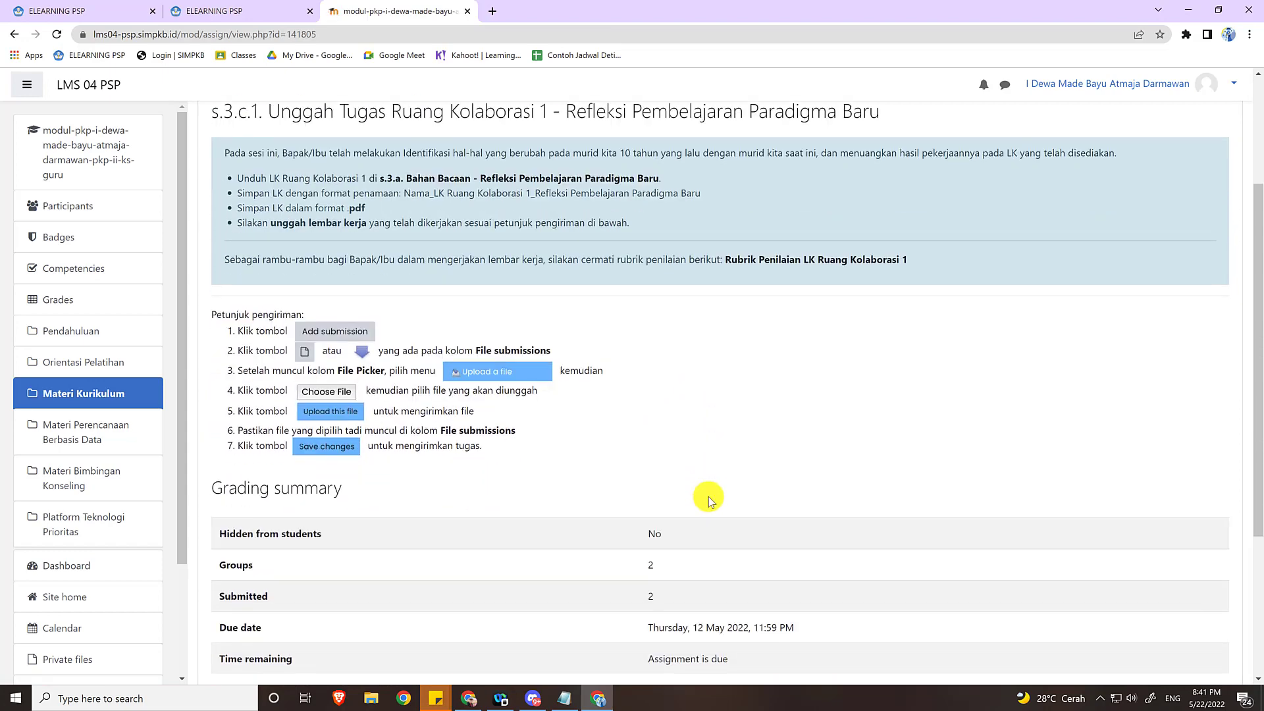
scroll(709, 501, "down", 2)
scroll(709, 501, "up", 2)
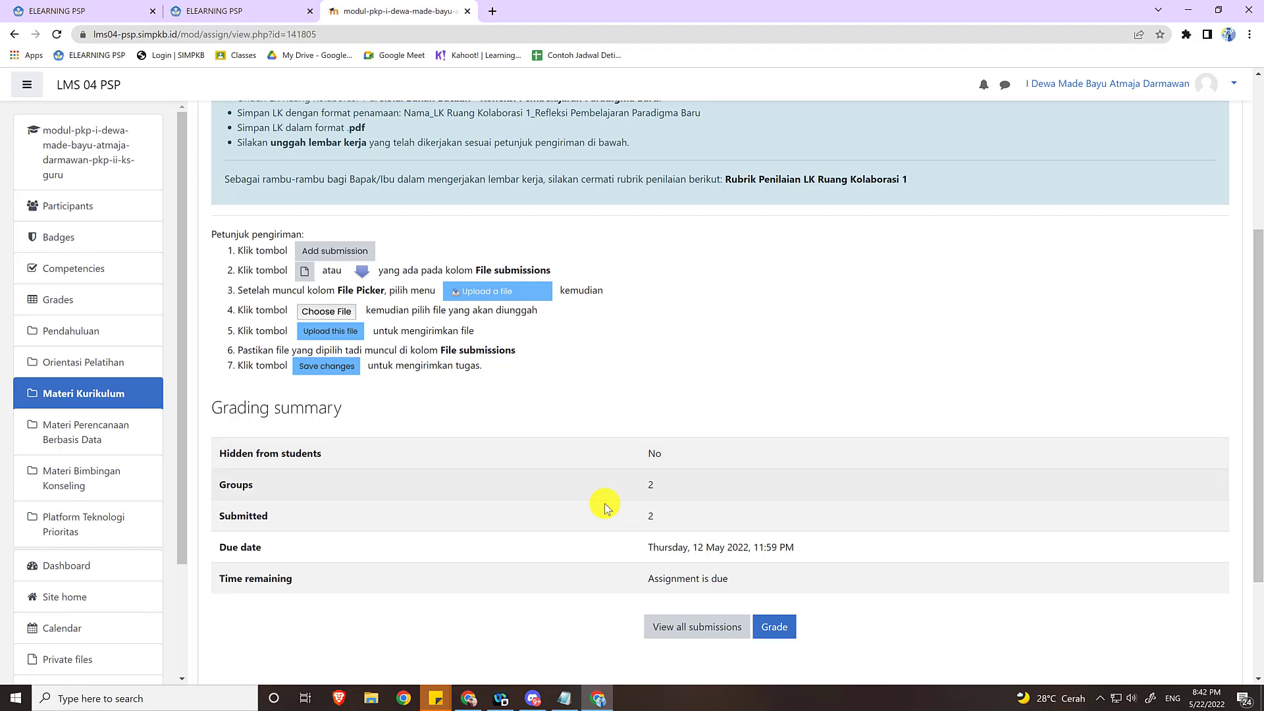
scroll(606, 507, "up", 3)
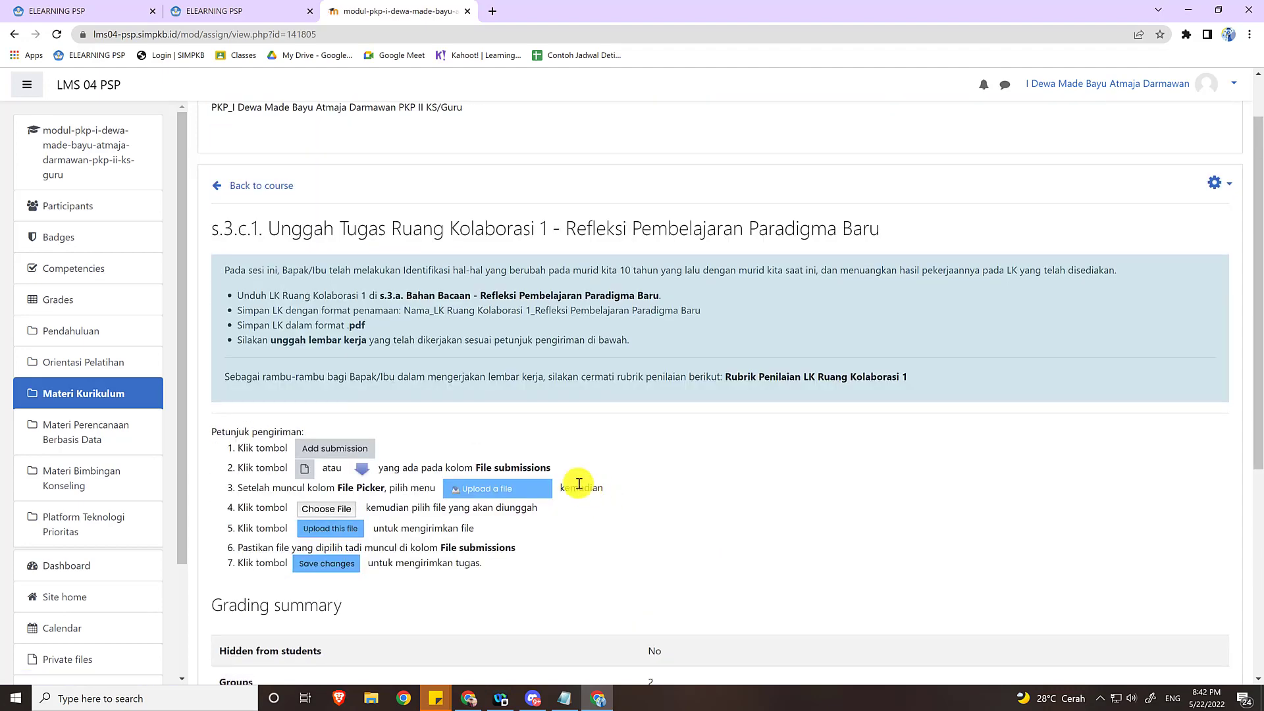
scroll(578, 484, "up", 1)
left_click(282, 253)
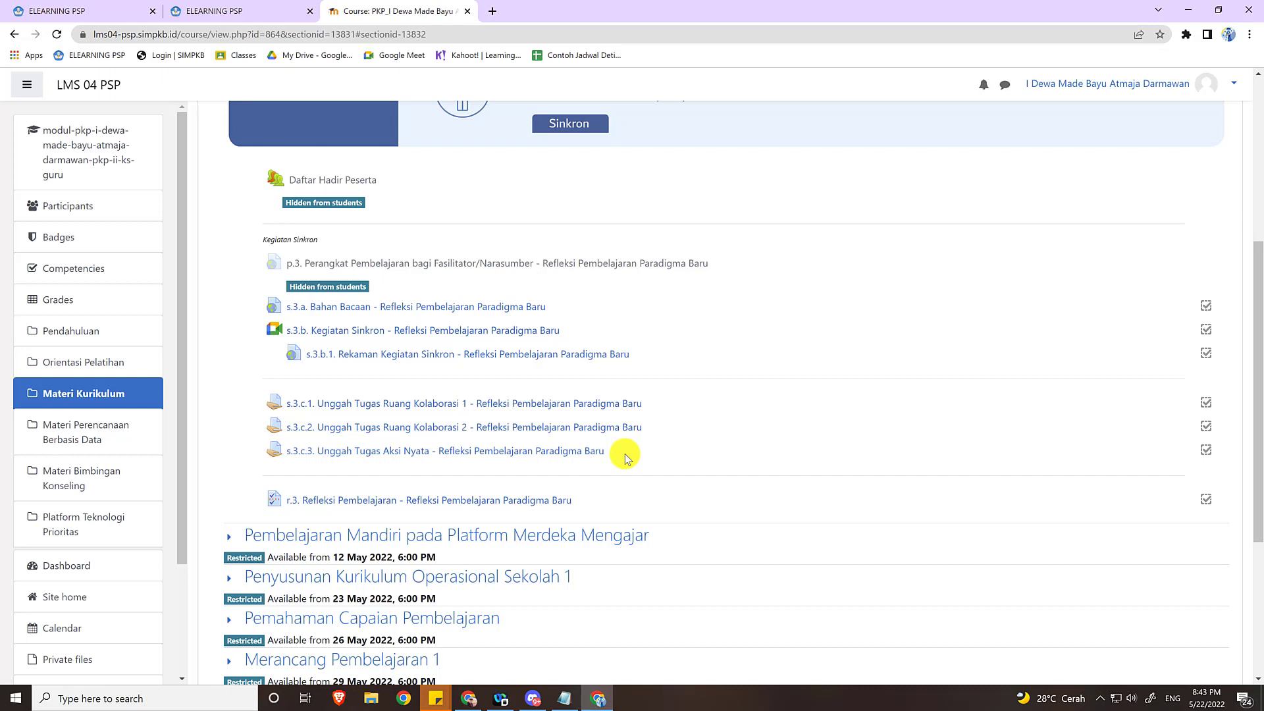
Open assignment s.3.c.3 Unggah Tugas Aksi Nyata and start grading its submissions.
left_click(470, 455)
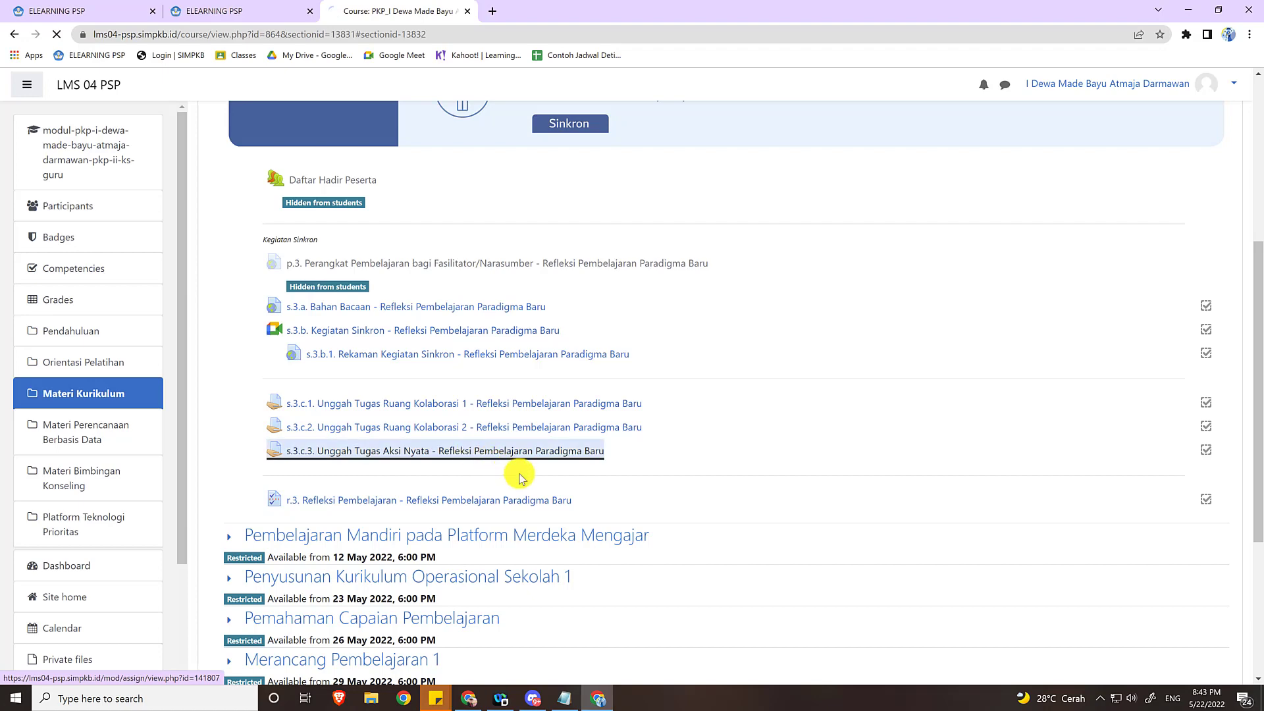
scroll(557, 489, "down", 4)
scroll(557, 489, "down", 1)
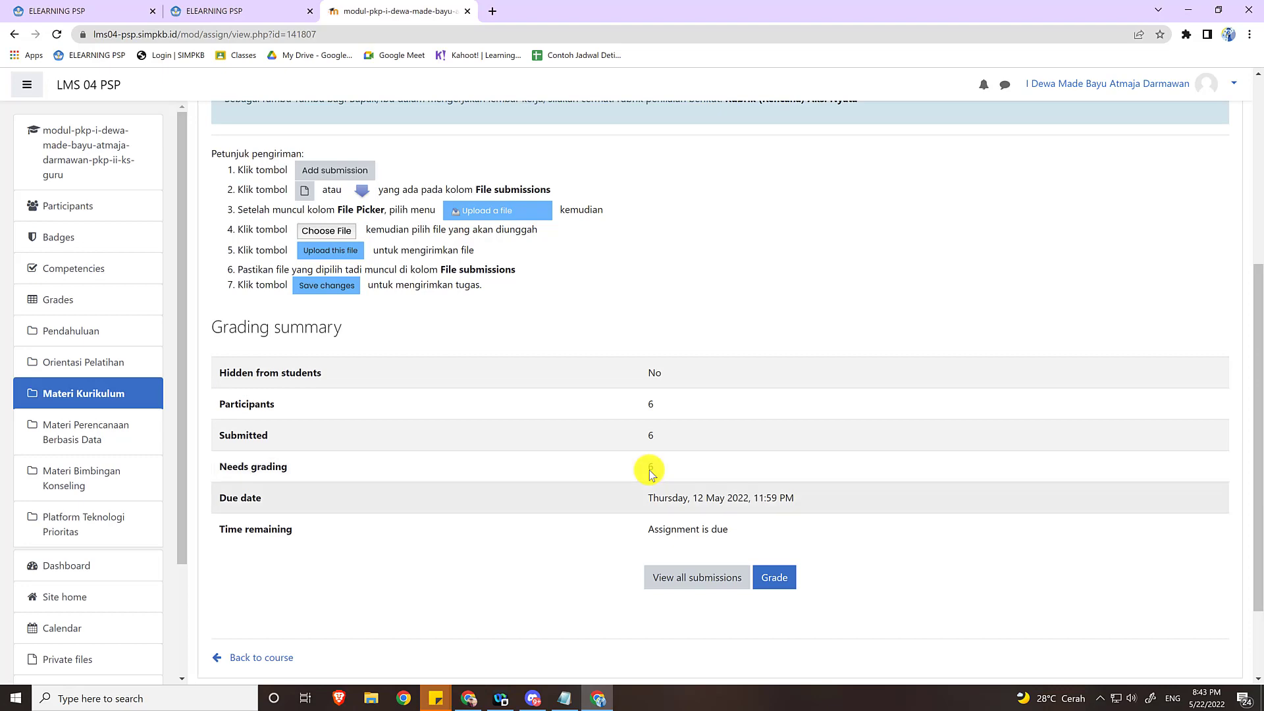
left_click(780, 581)
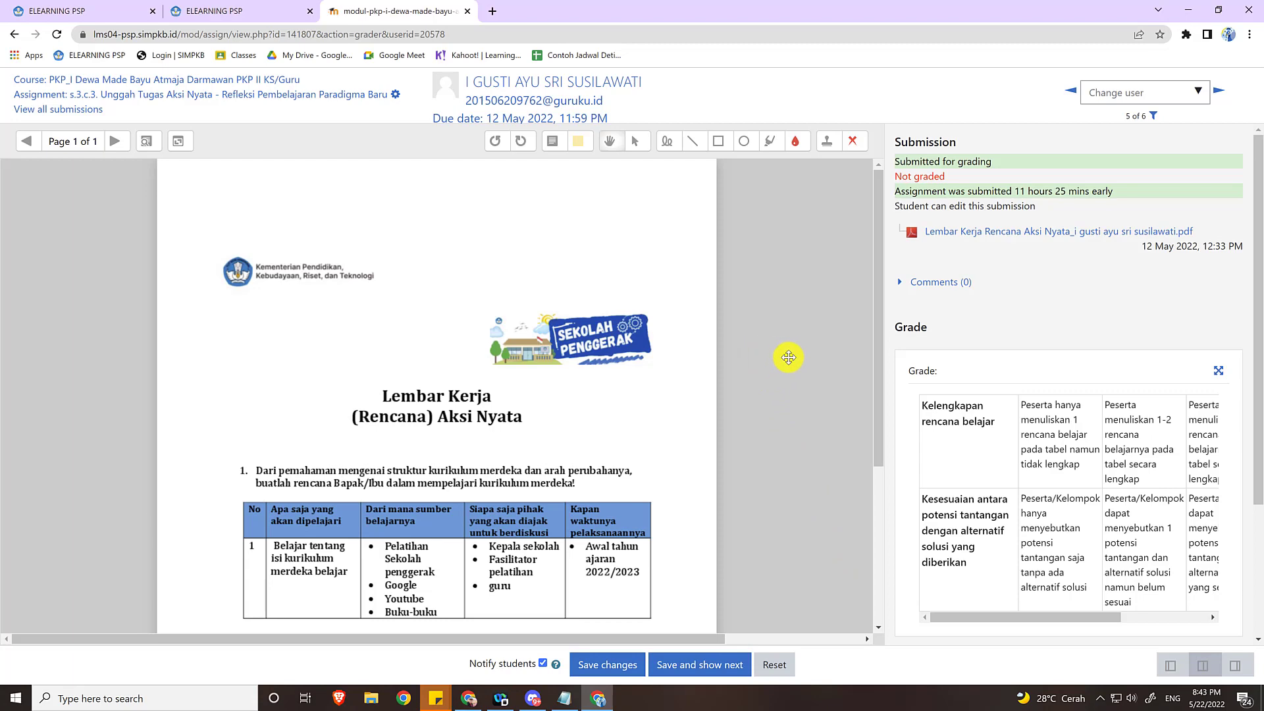
Look over the participant's submitted Rencana Aksi Nyata worksheet in the grading view.
scroll(644, 344, "down", 3)
scroll(645, 345, "up", 2)
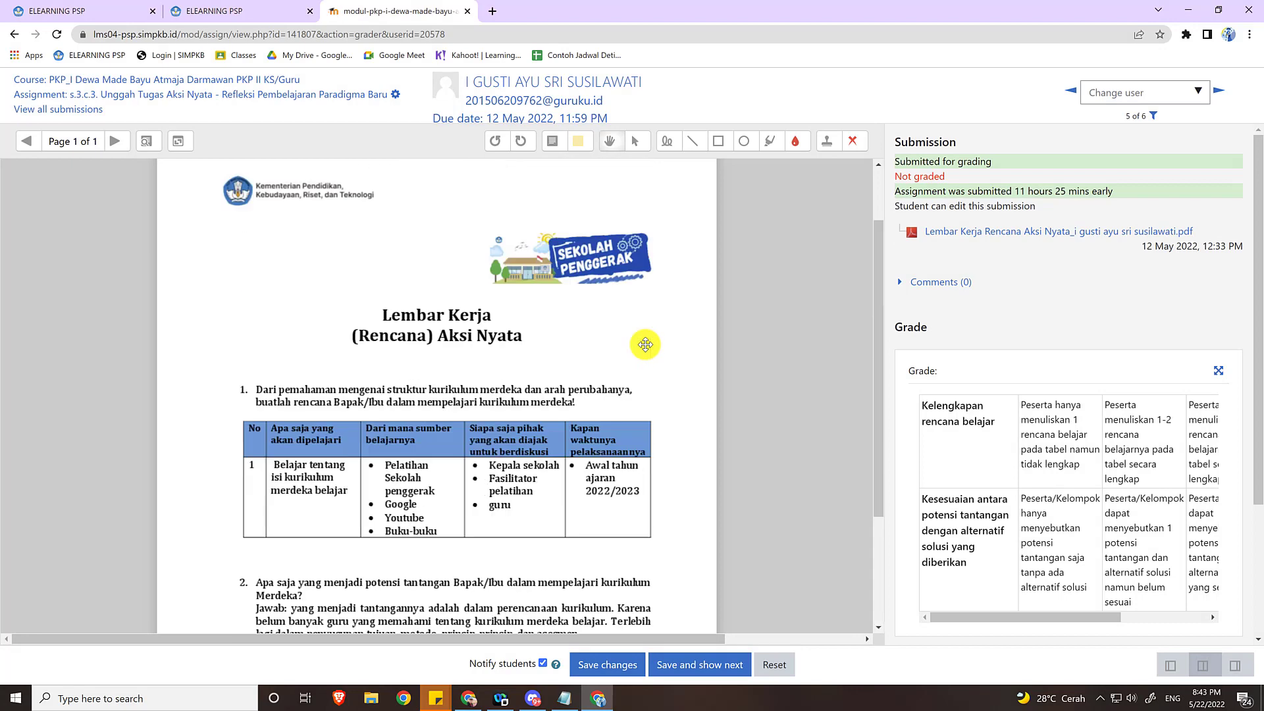
scroll(645, 345, "down", 2)
scroll(645, 345, "up", 2)
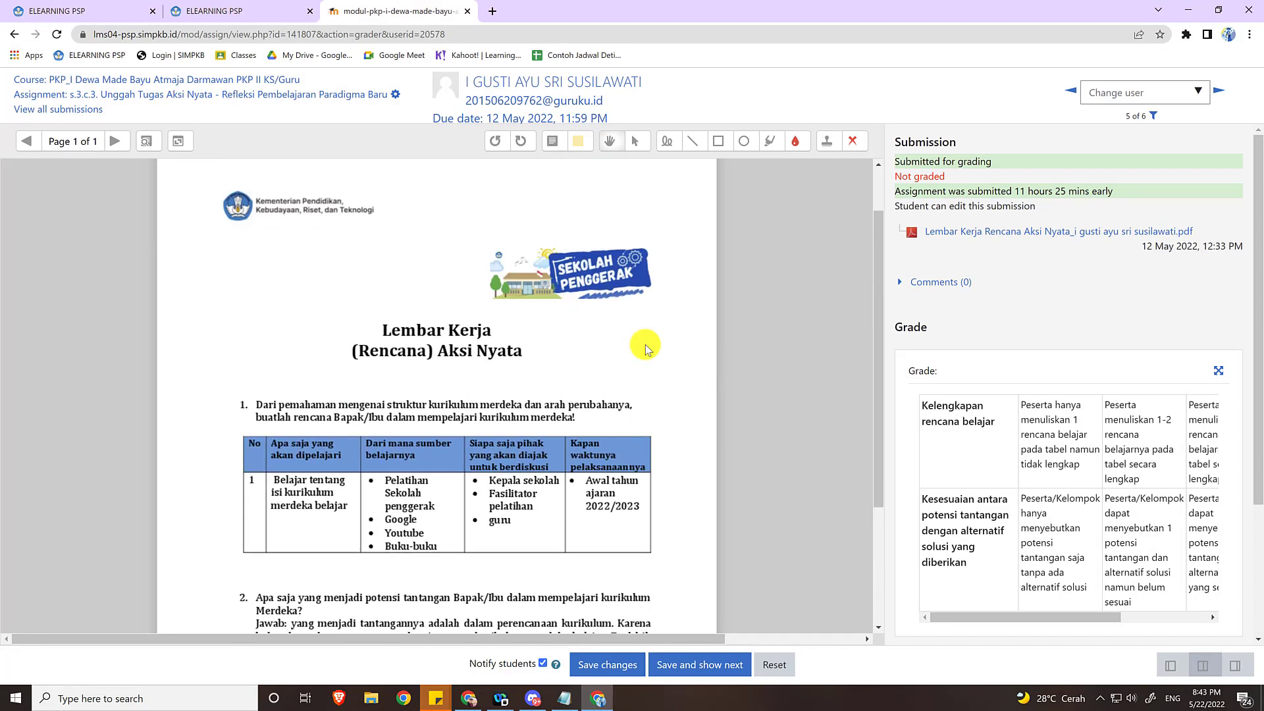
Examine the grading rubric criteria and the attempt settings for this submission.
left_click(1143, 547)
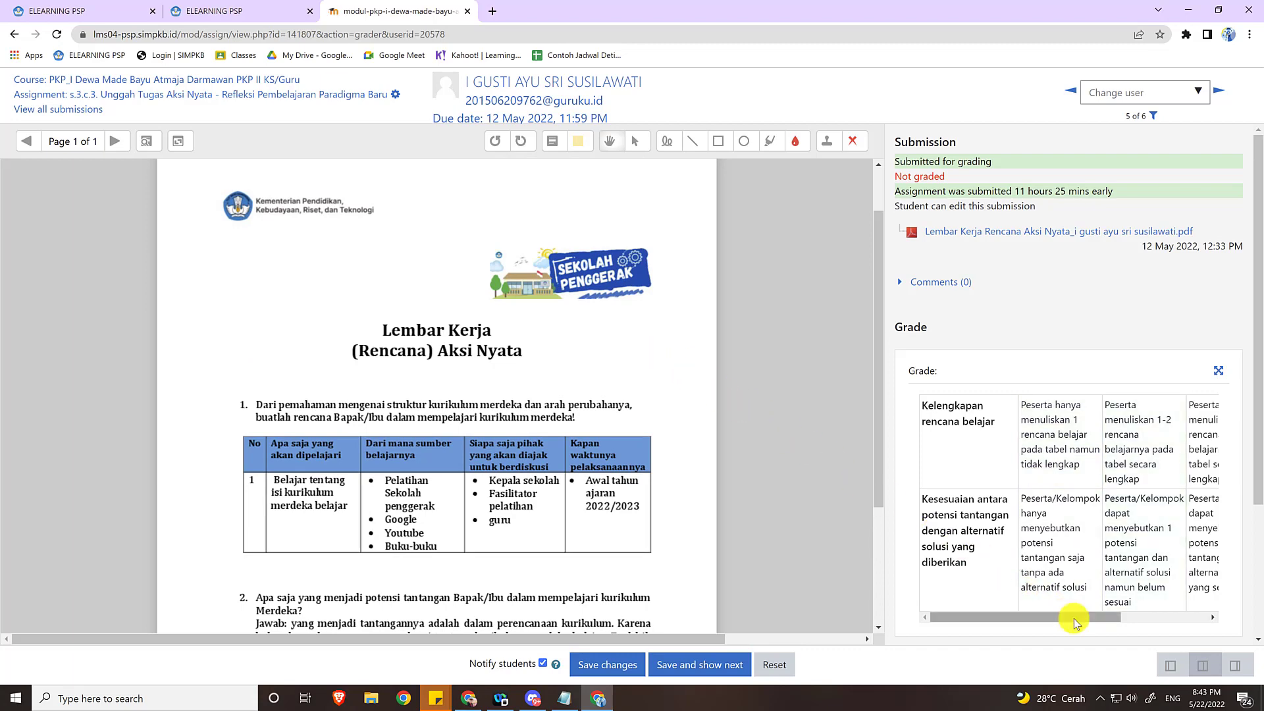
left_click_drag(1076, 618, 1035, 618)
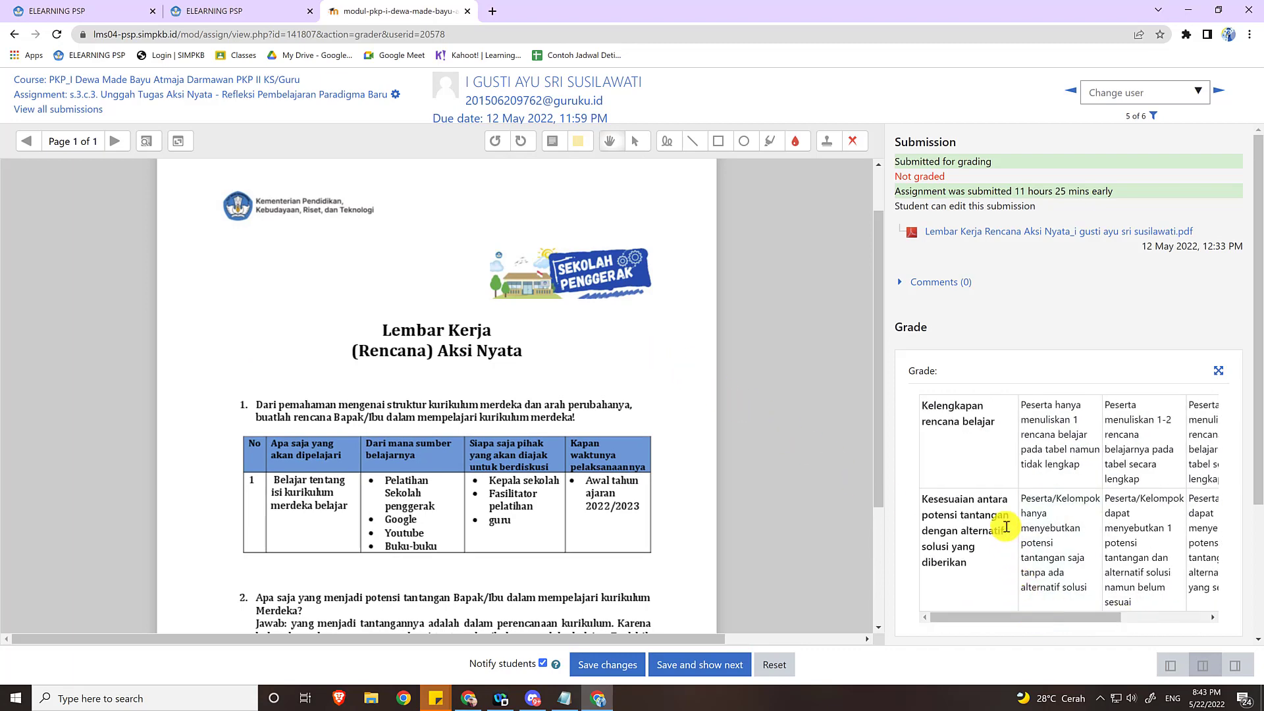
scroll(1005, 527, "down", 3)
scroll(1004, 530, "up", 2)
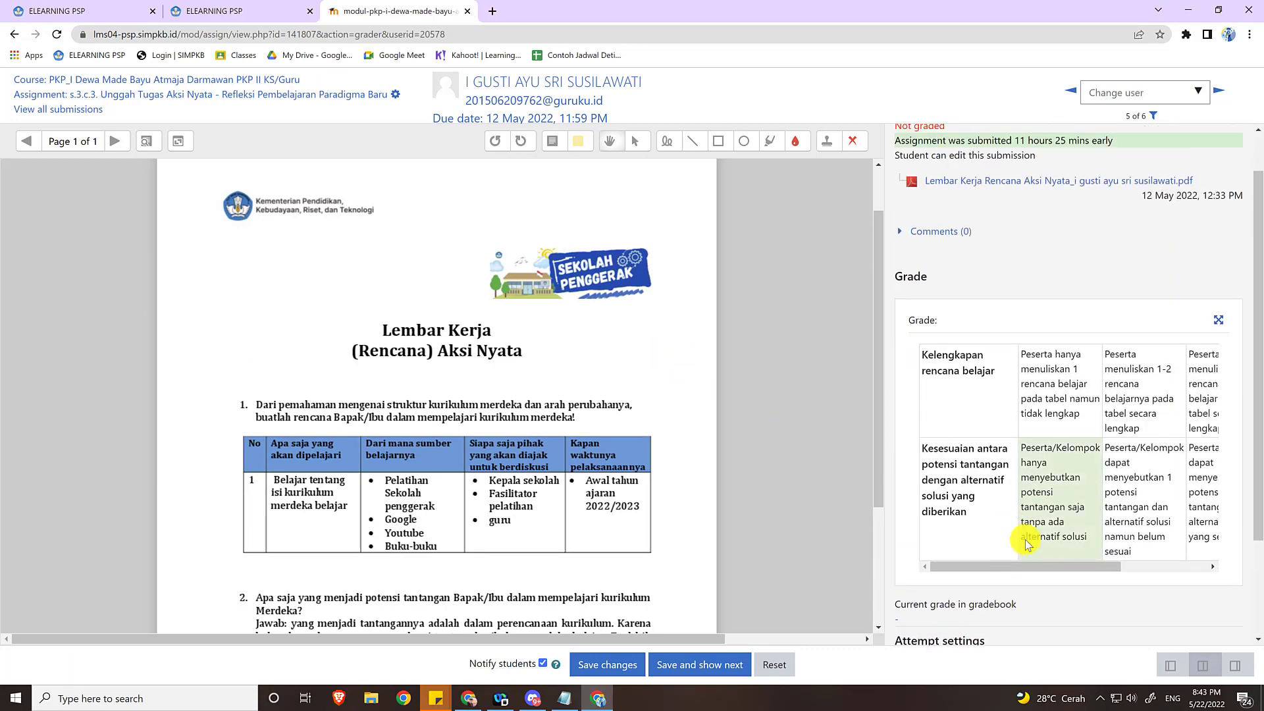
mouse_move(1033, 570)
left_mouse_down()
mouse_move(1070, 573)
mouse_move(1031, 571)
left_mouse_up()
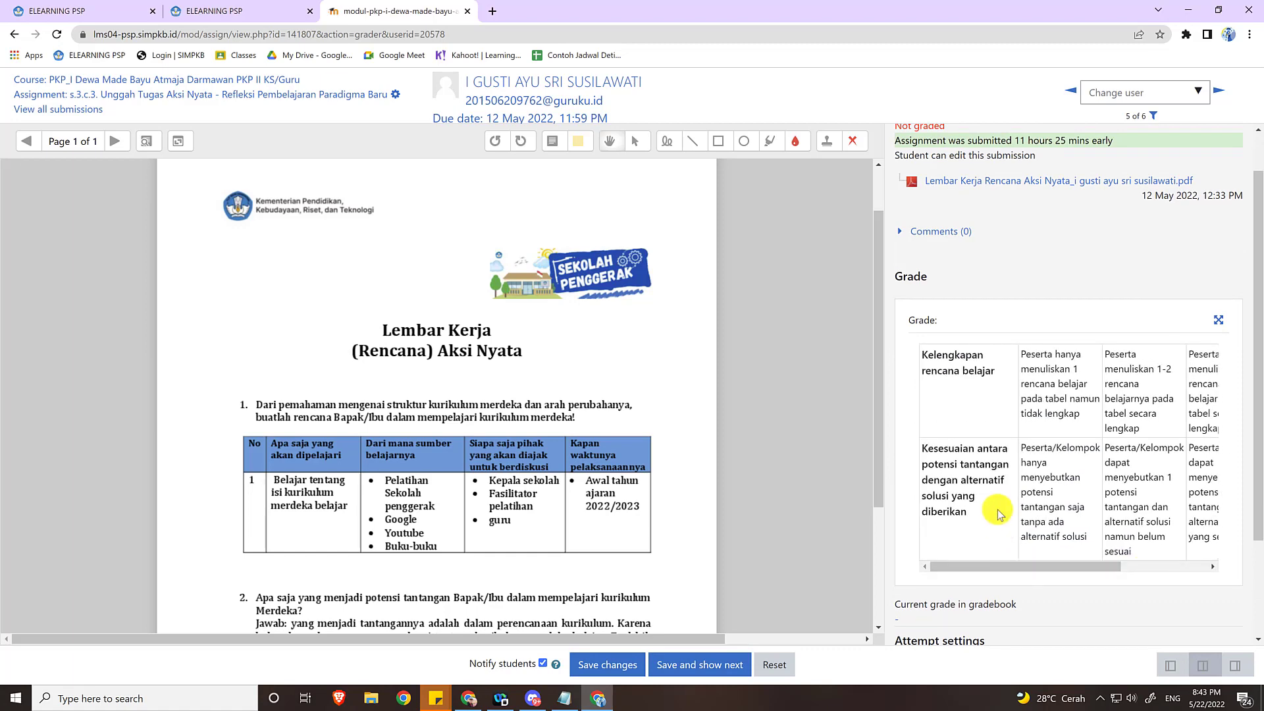
scroll(997, 514, "down", 2)
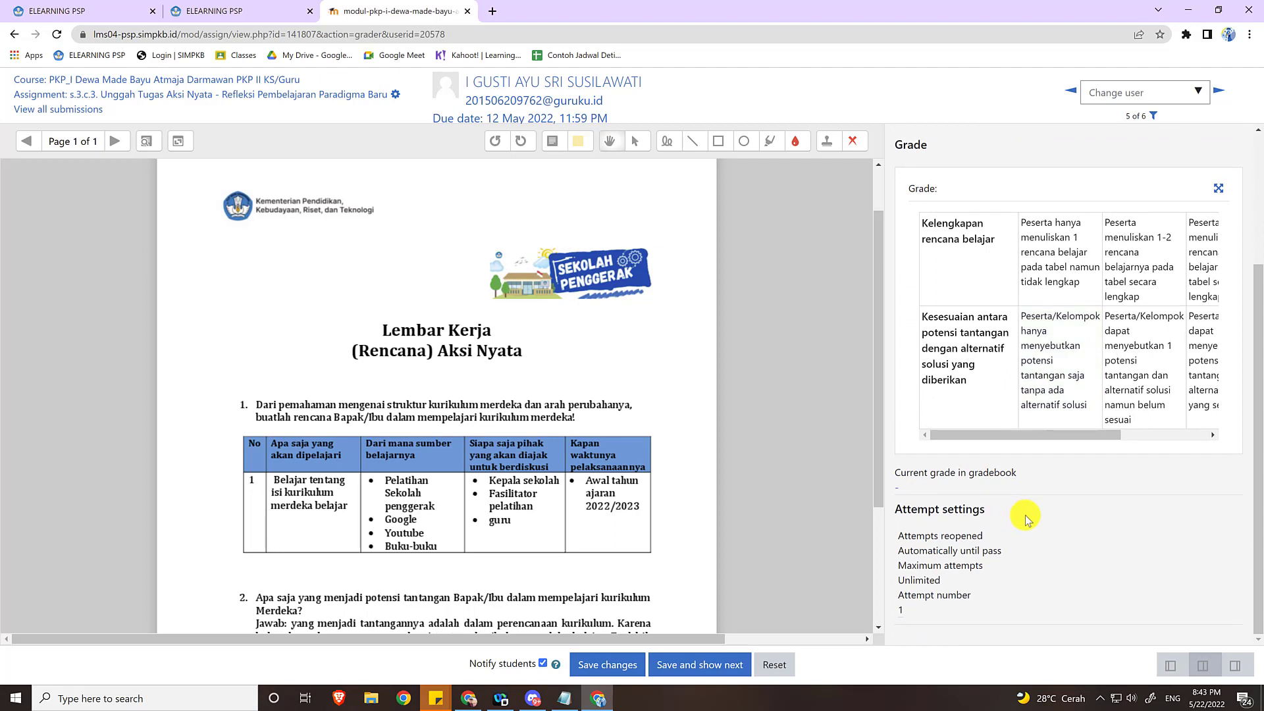
scroll(1062, 525, "up", 1)
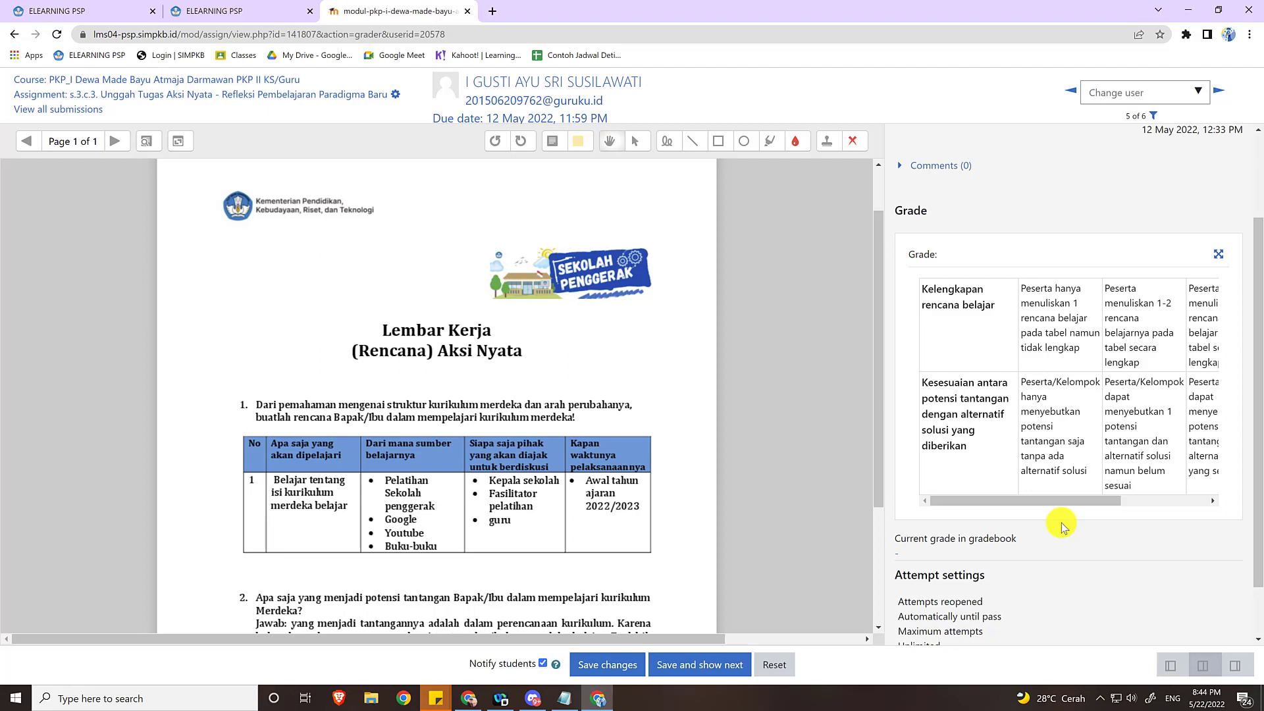
scroll(1062, 525, "up", 1)
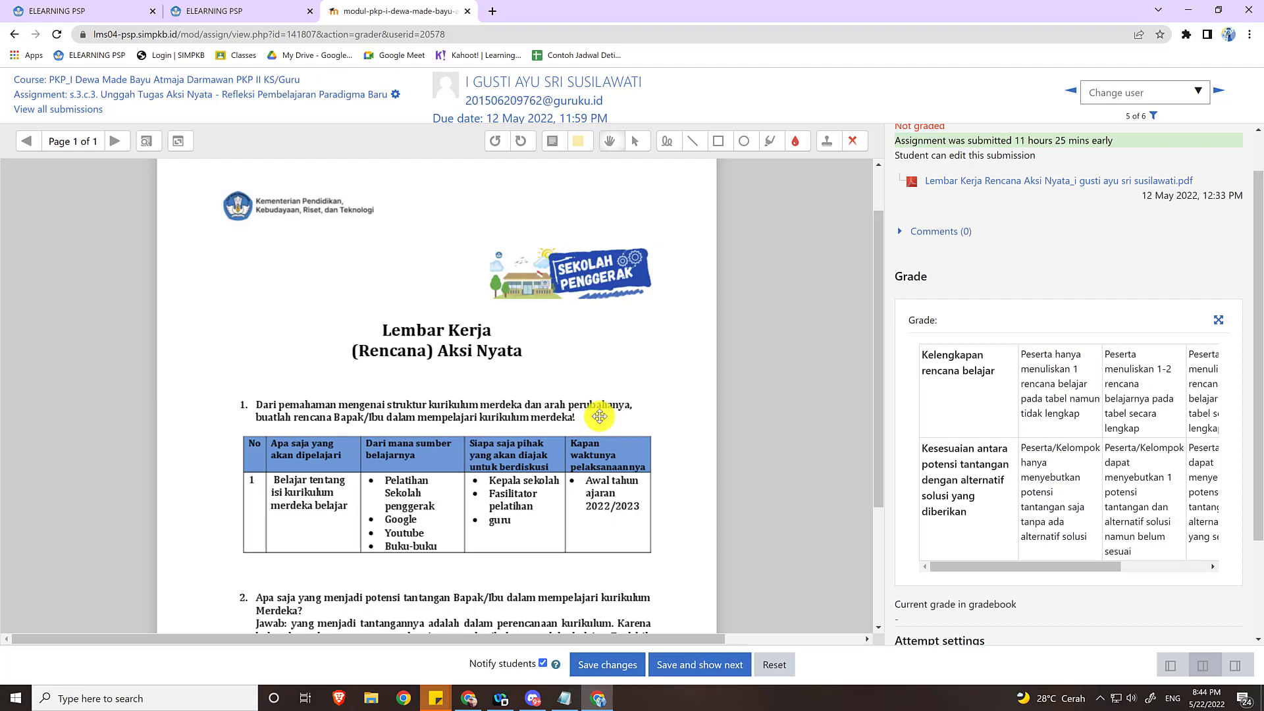
Check the worksheet for further pages and review the answers to questions 2 and 3.
scroll(596, 413, "down", 3)
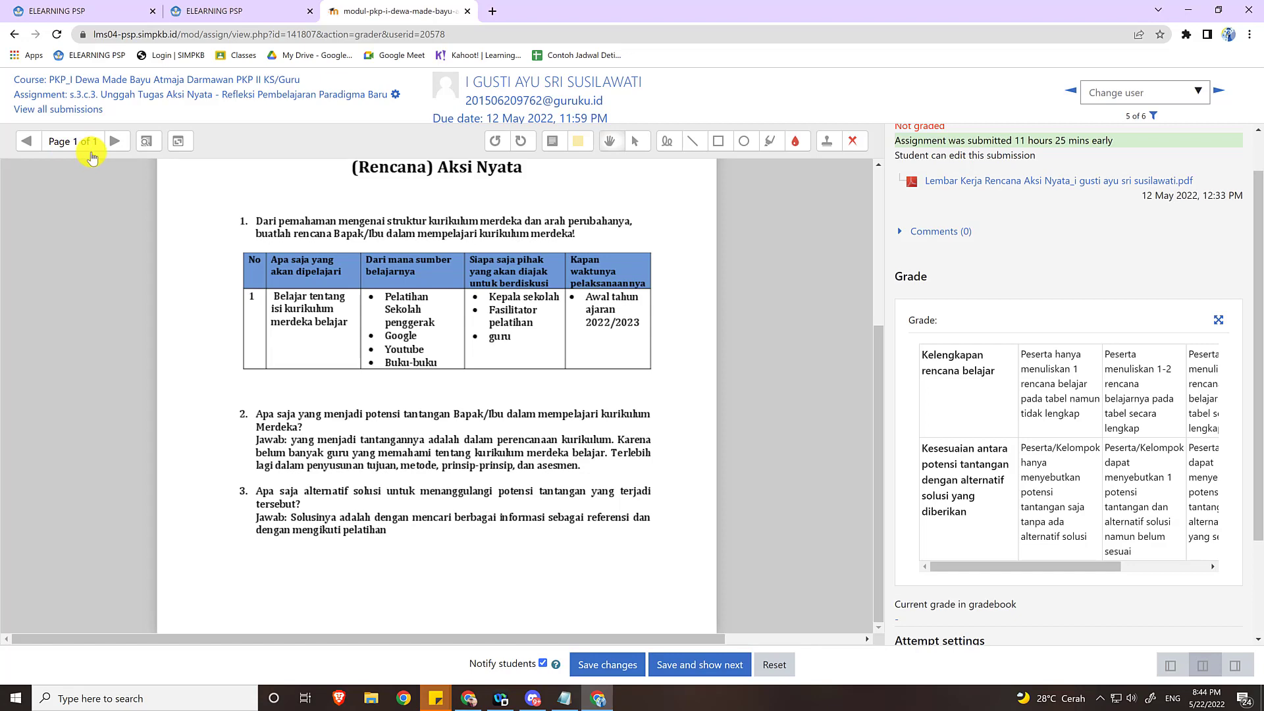
left_click(115, 146)
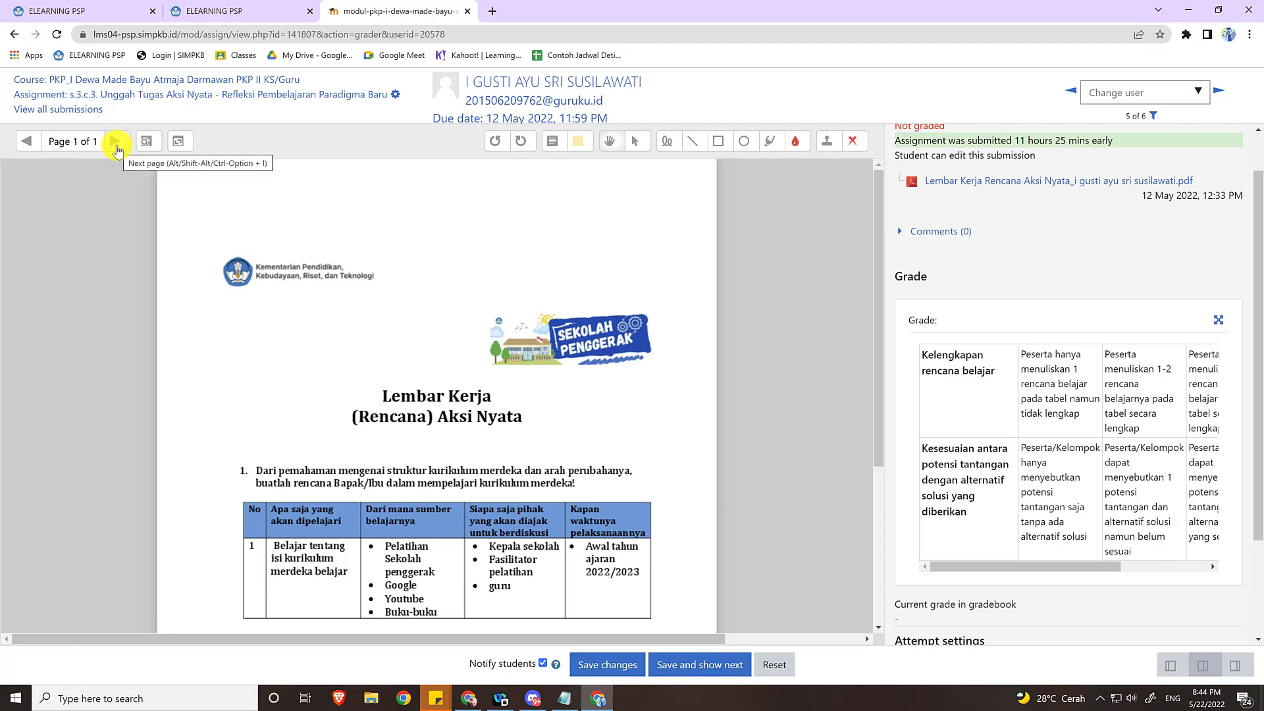
scroll(273, 217, "down", 4)
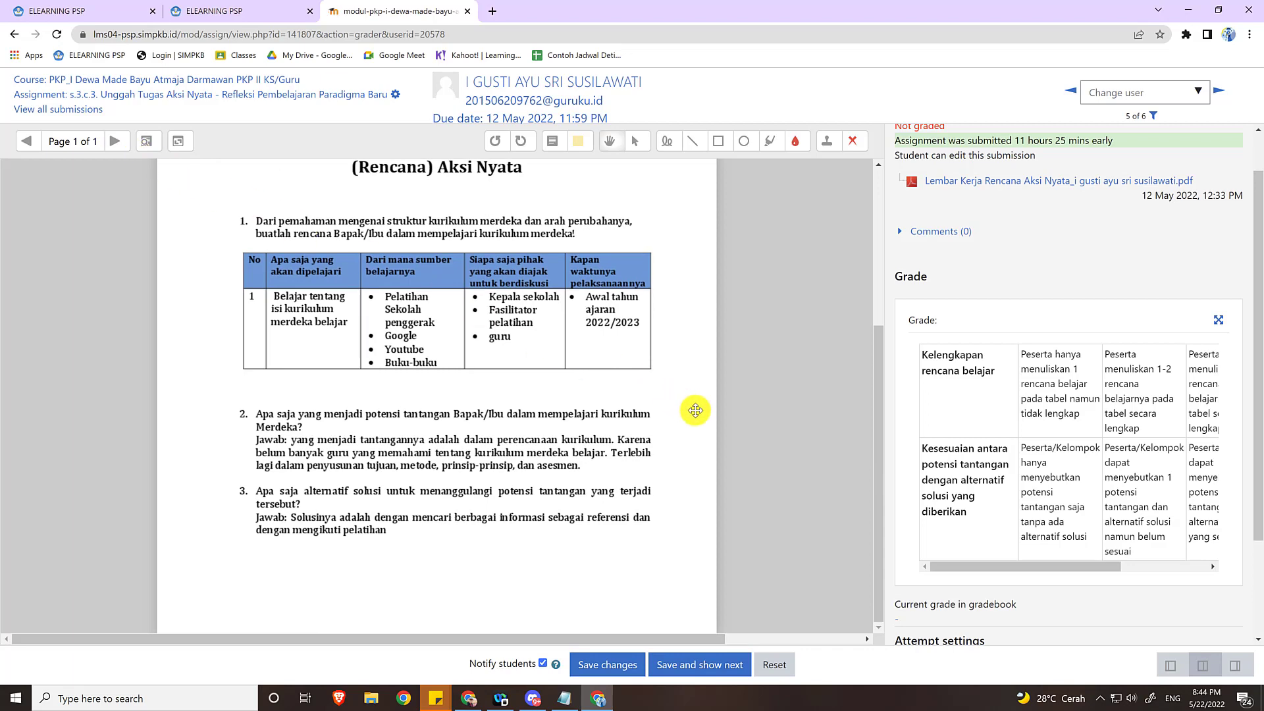
scroll(694, 410, "up", 2)
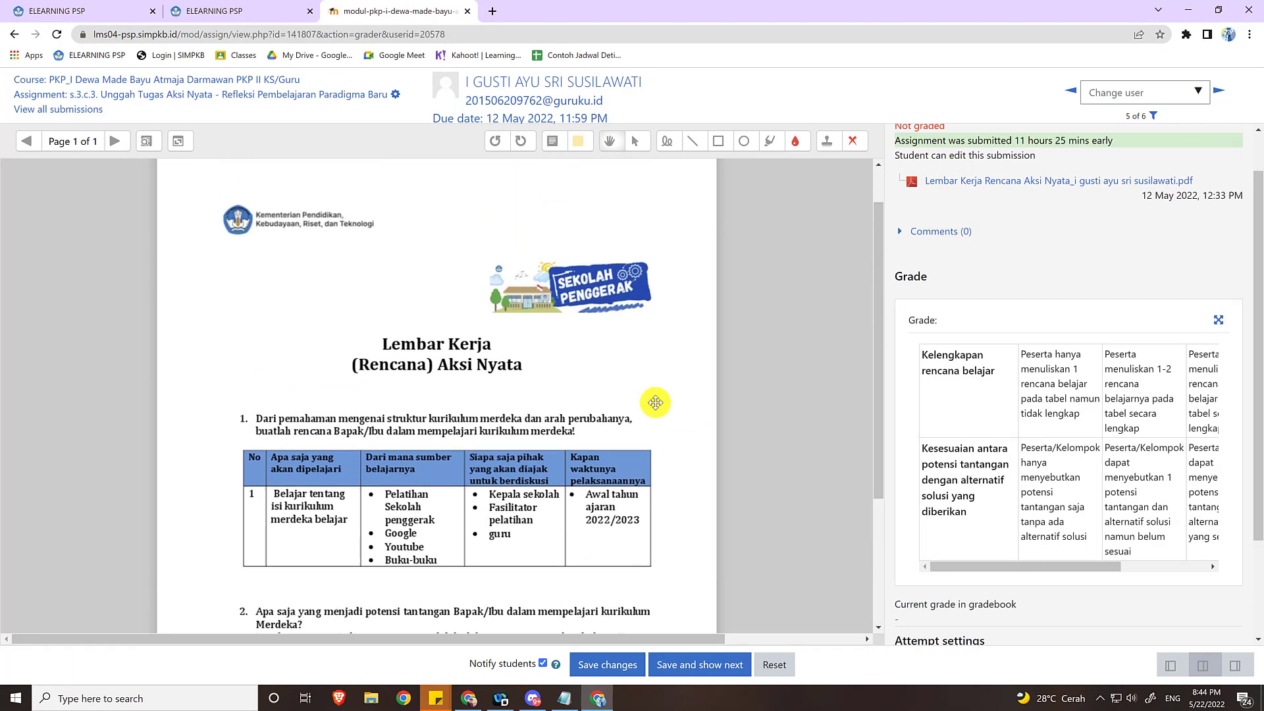
scroll(655, 403, "down", 2)
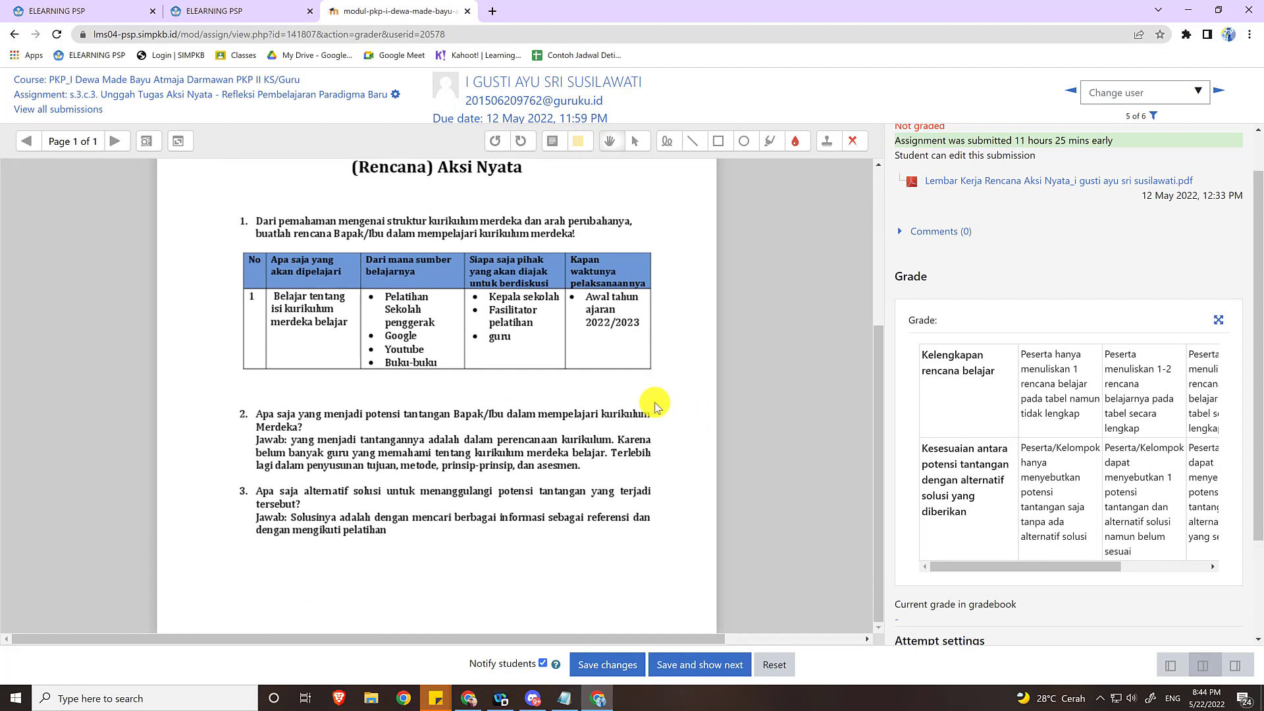
Highlight the words "merdeka belajar" in the first row of the worksheet's table.
left_click(771, 140)
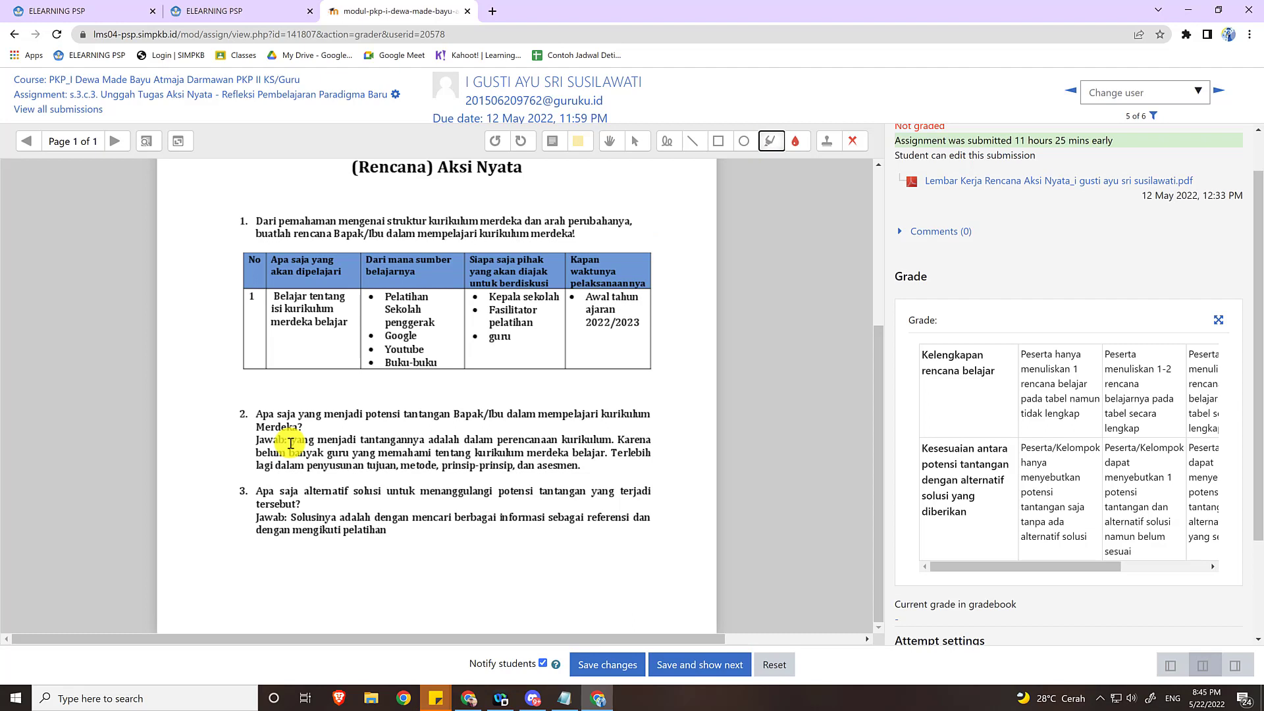
scroll(290, 443, "up", 1)
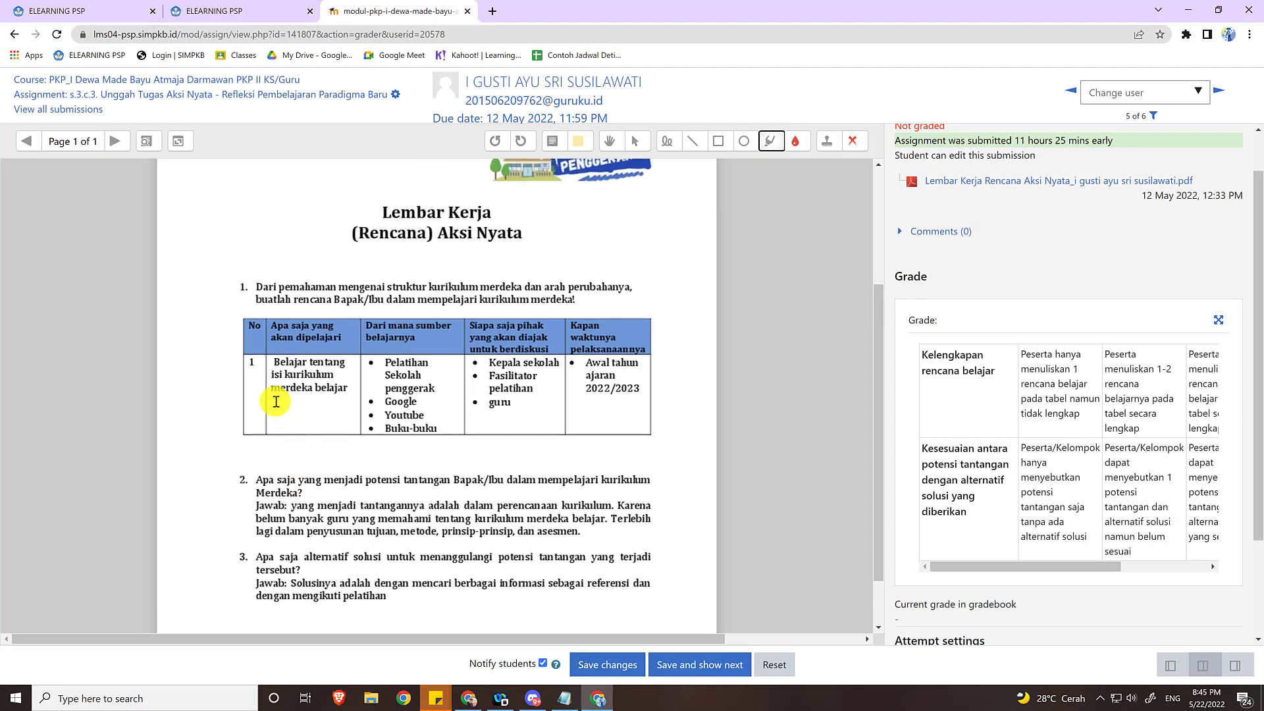
left_click_drag(271, 389, 348, 390)
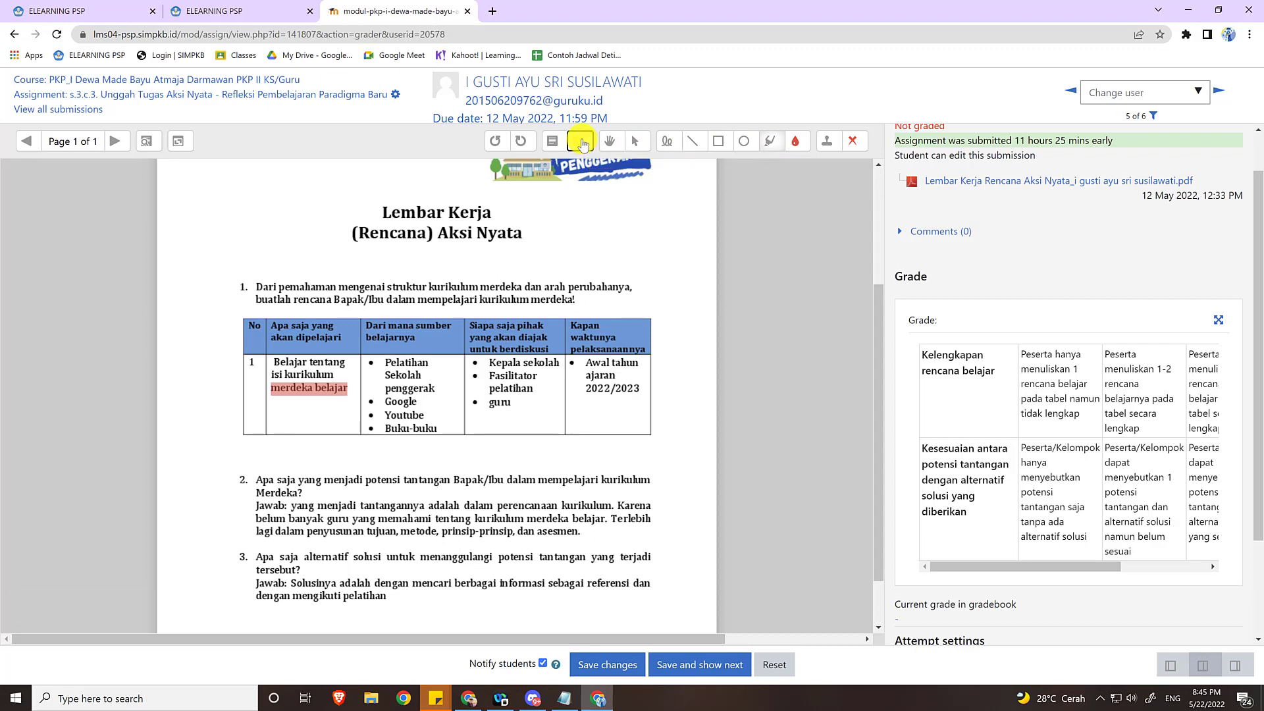
left_click(584, 145)
left_click(584, 145)
left_click(707, 110)
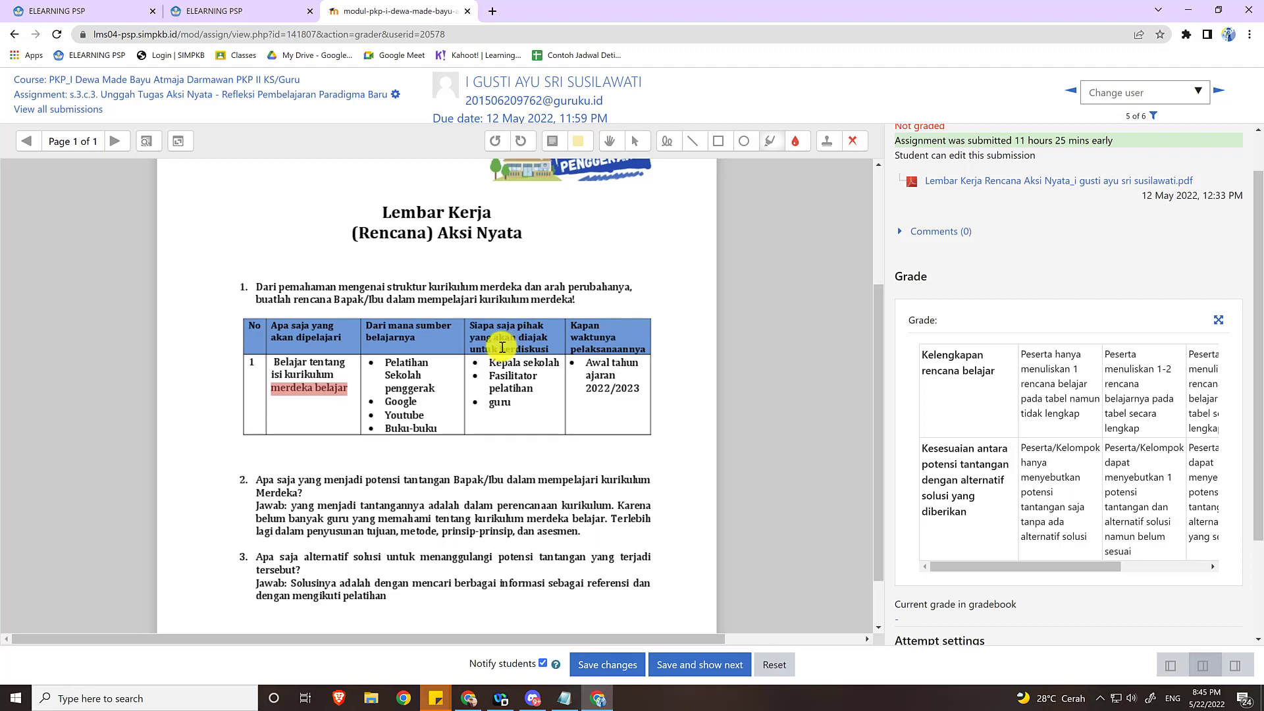
Examine the rubric criteria "Kelengkapan rencana belajar" and "Kesesuaian antara potensi tantangan dengan alternatif solusi yang diberikan" across all their achievement levels.
scroll(996, 343, "up", 1)
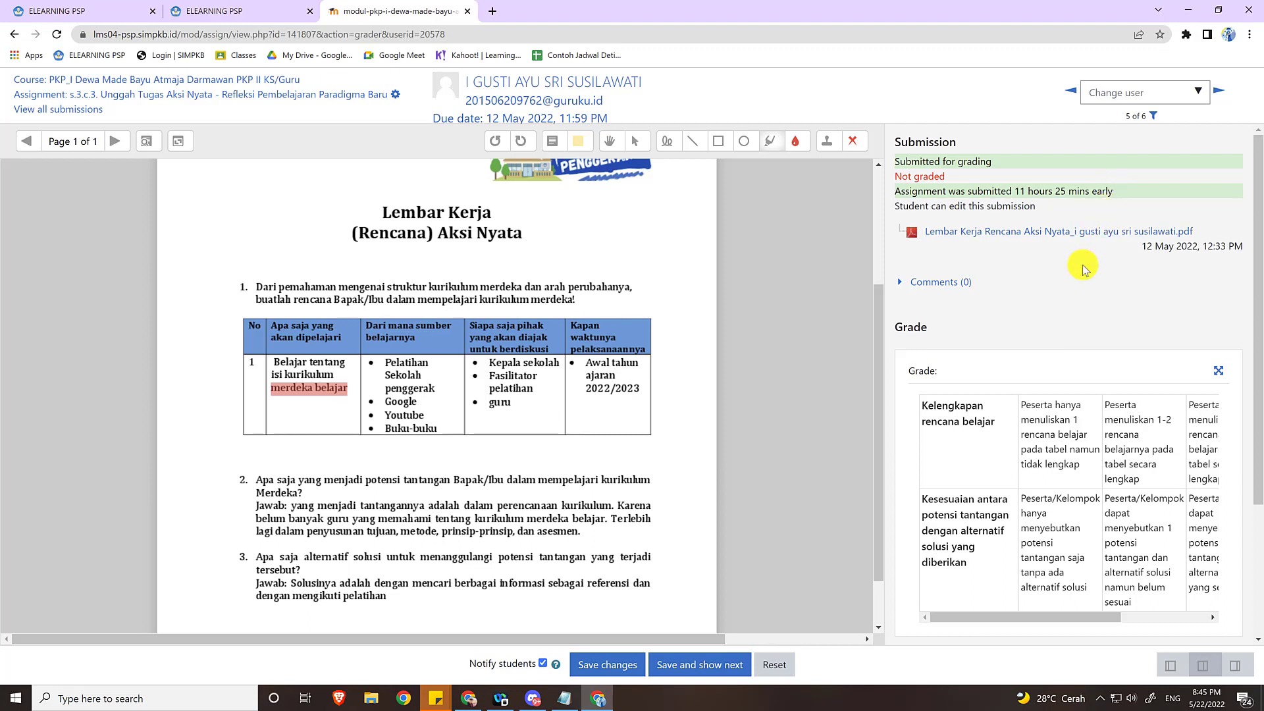
scroll(1085, 267, "down", 1)
scroll(1082, 264, "down", 2)
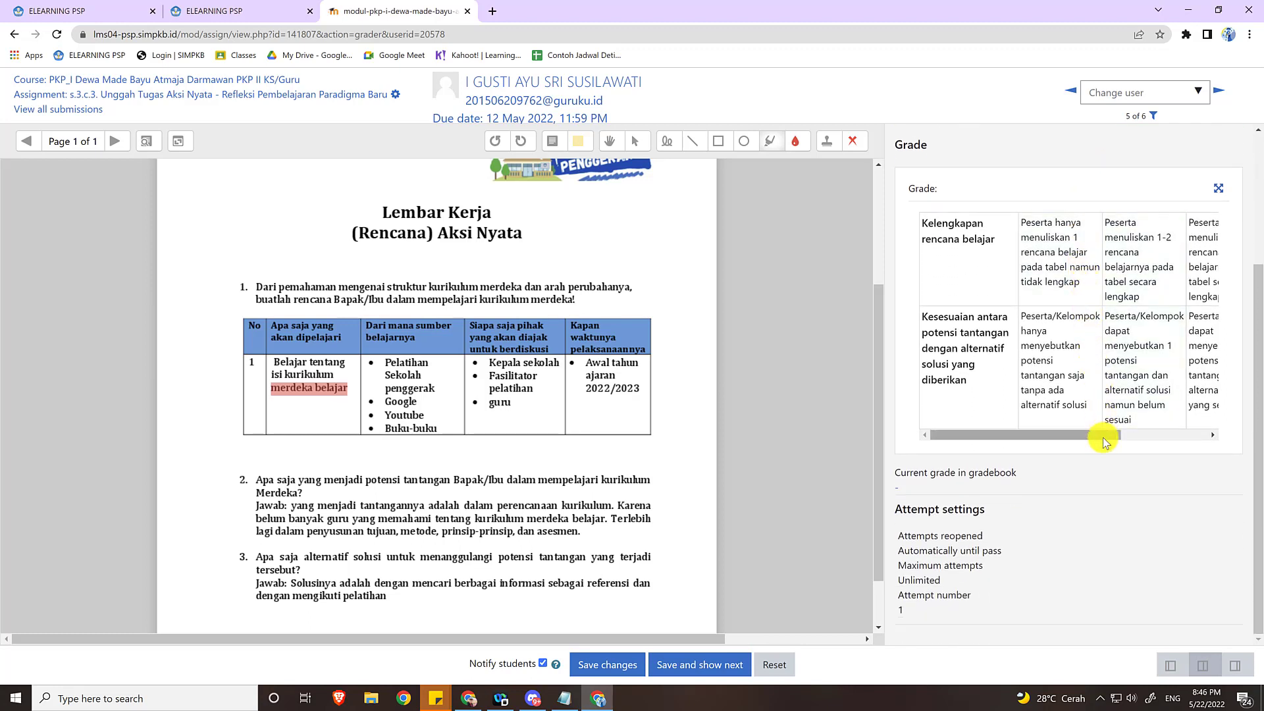
left_click_drag(1104, 436, 1083, 435)
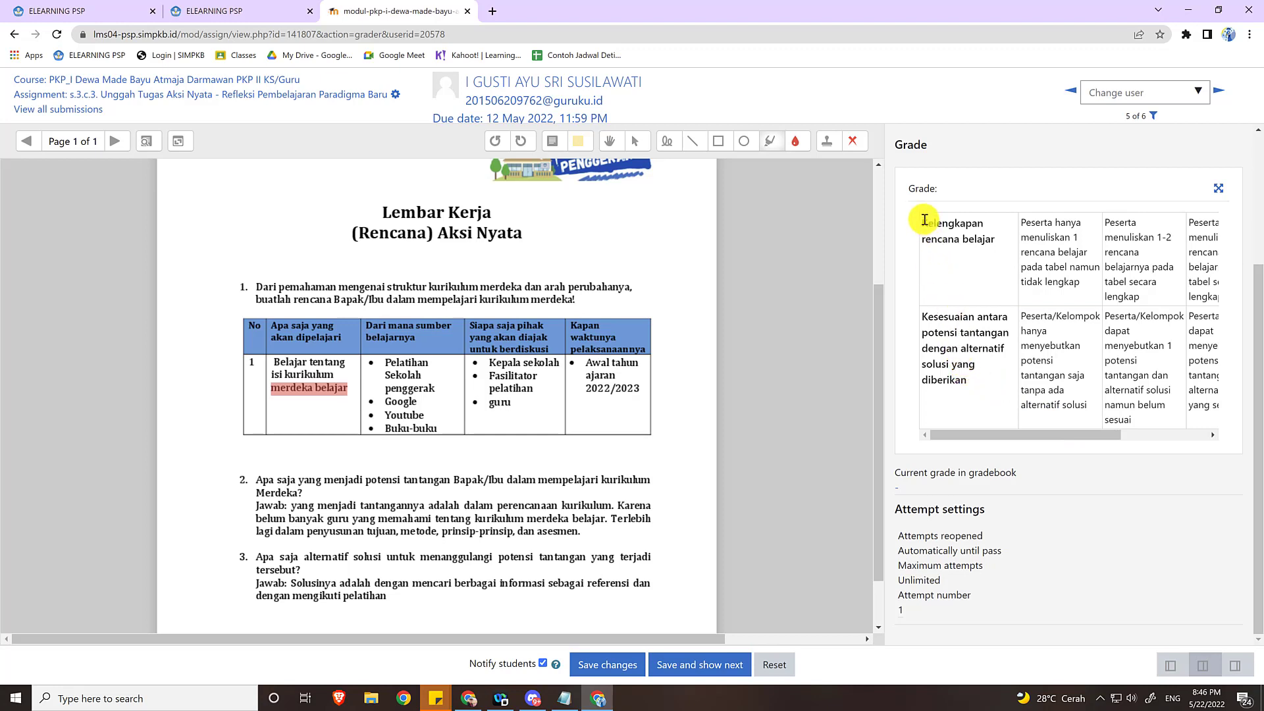
left_click_drag(923, 218, 997, 242)
left_click_drag(922, 315, 972, 379)
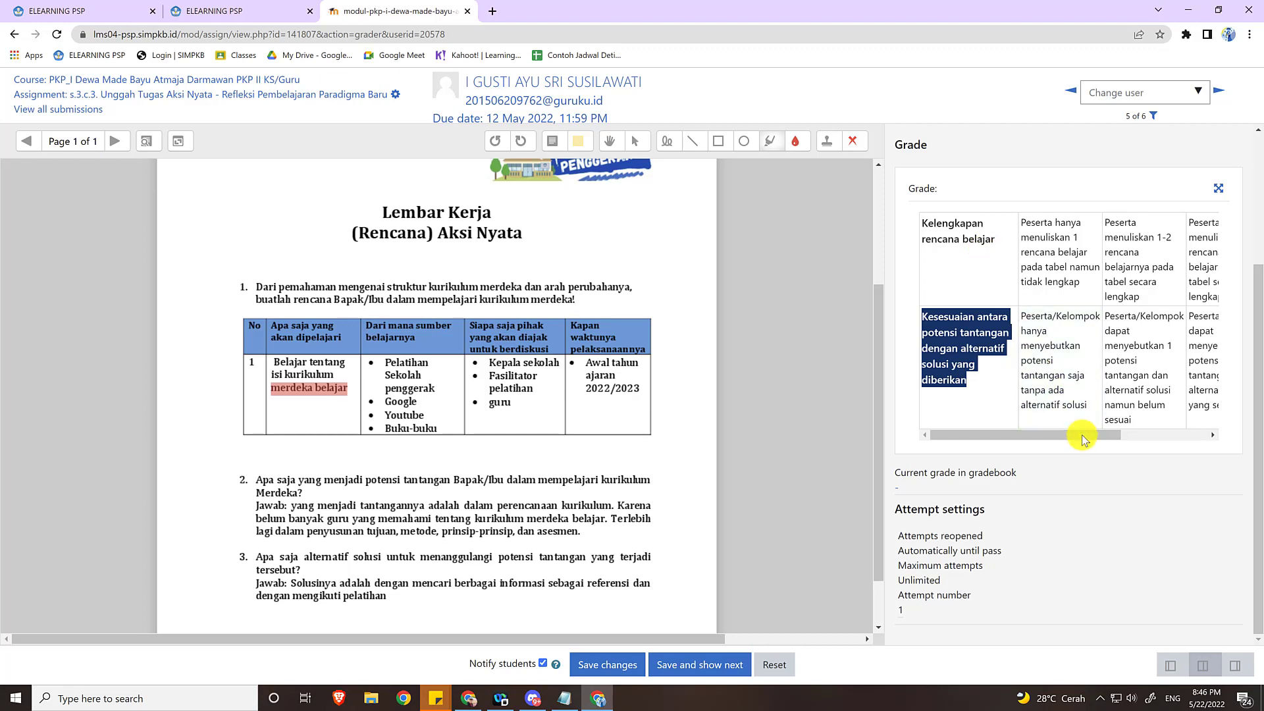
left_click_drag(1086, 439, 1114, 438)
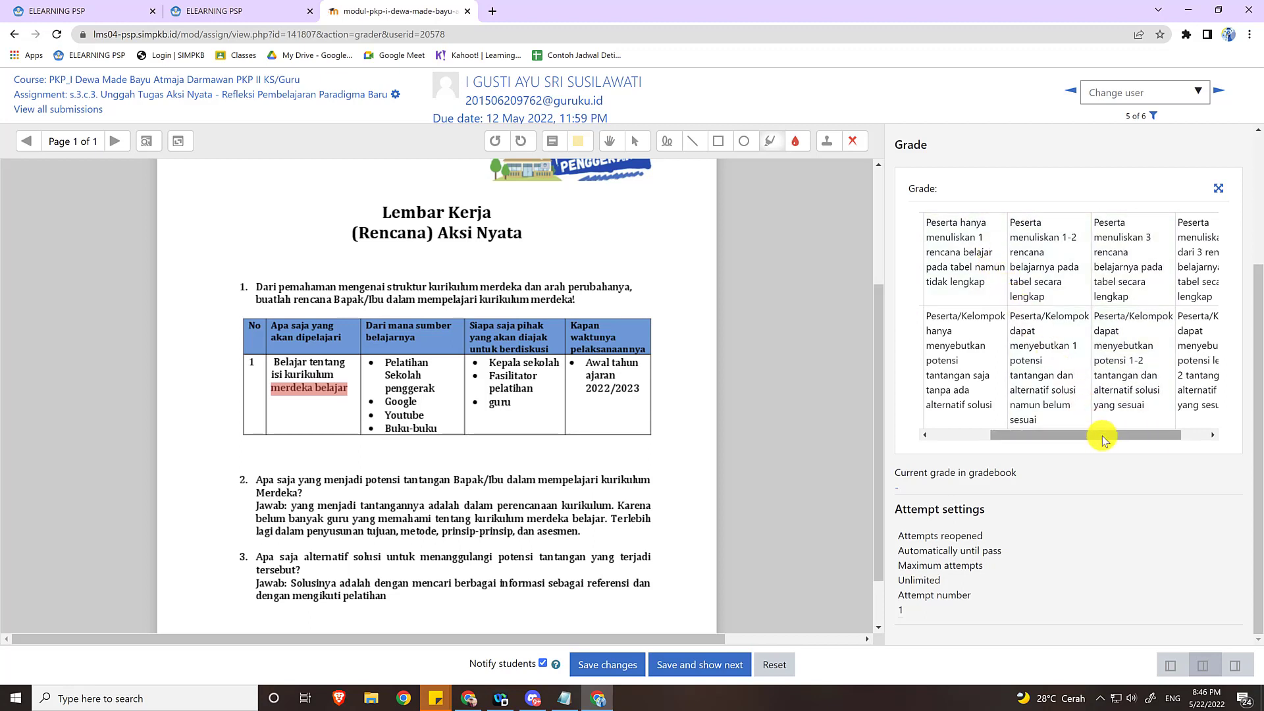
left_click_drag(1107, 435, 1142, 435)
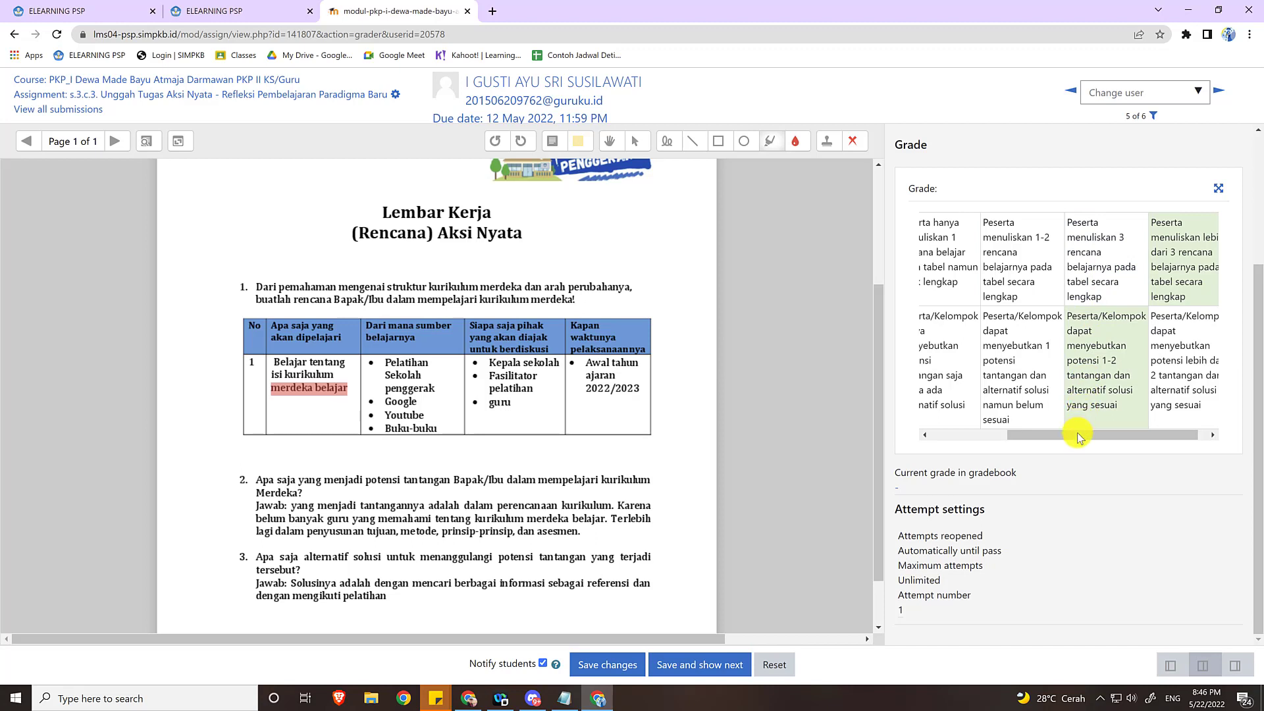
mouse_move(1075, 433)
left_mouse_down()
mouse_move(1052, 436)
mouse_move(1110, 435)
left_mouse_up()
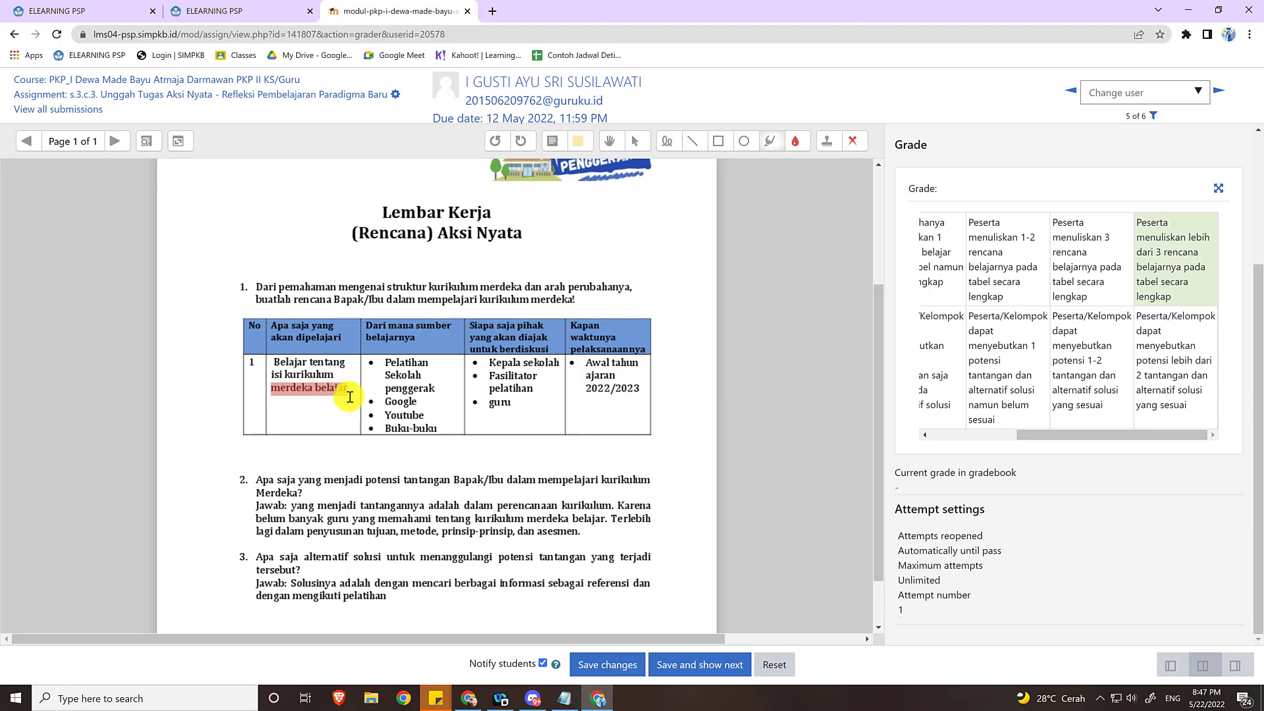
Rate the "Kelengkapan rencana belajar" criterion at the level "Peserta menuliskan 1-2 rencana belajarnya pada tabel secara lengkap".
key("Right")
key("Right")
key("Right")
key("Right")
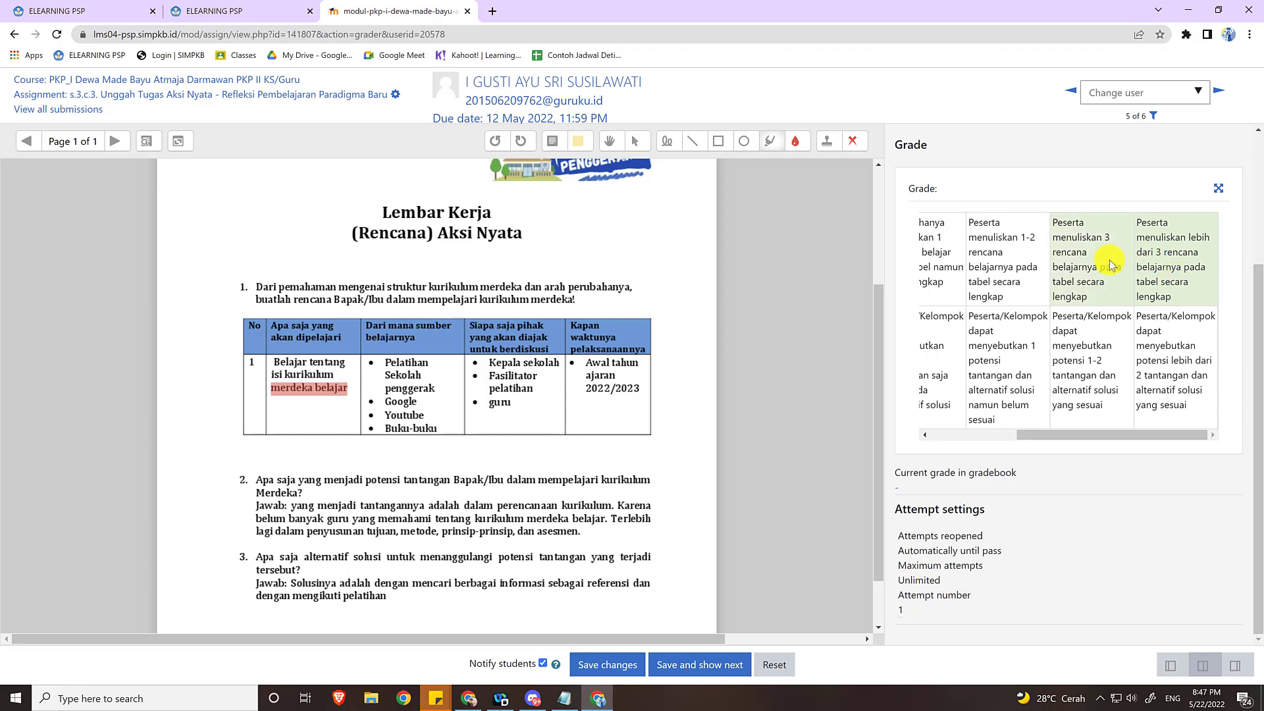
left_click(1107, 289)
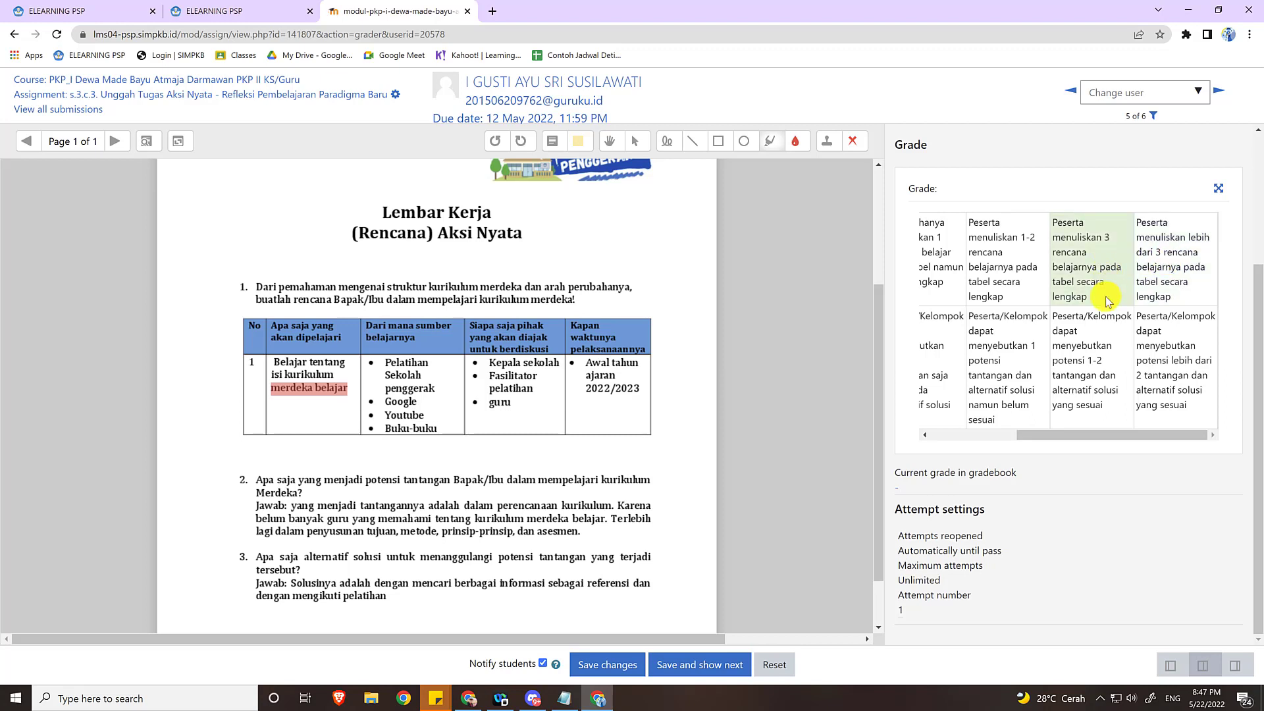
left_click(1024, 285)
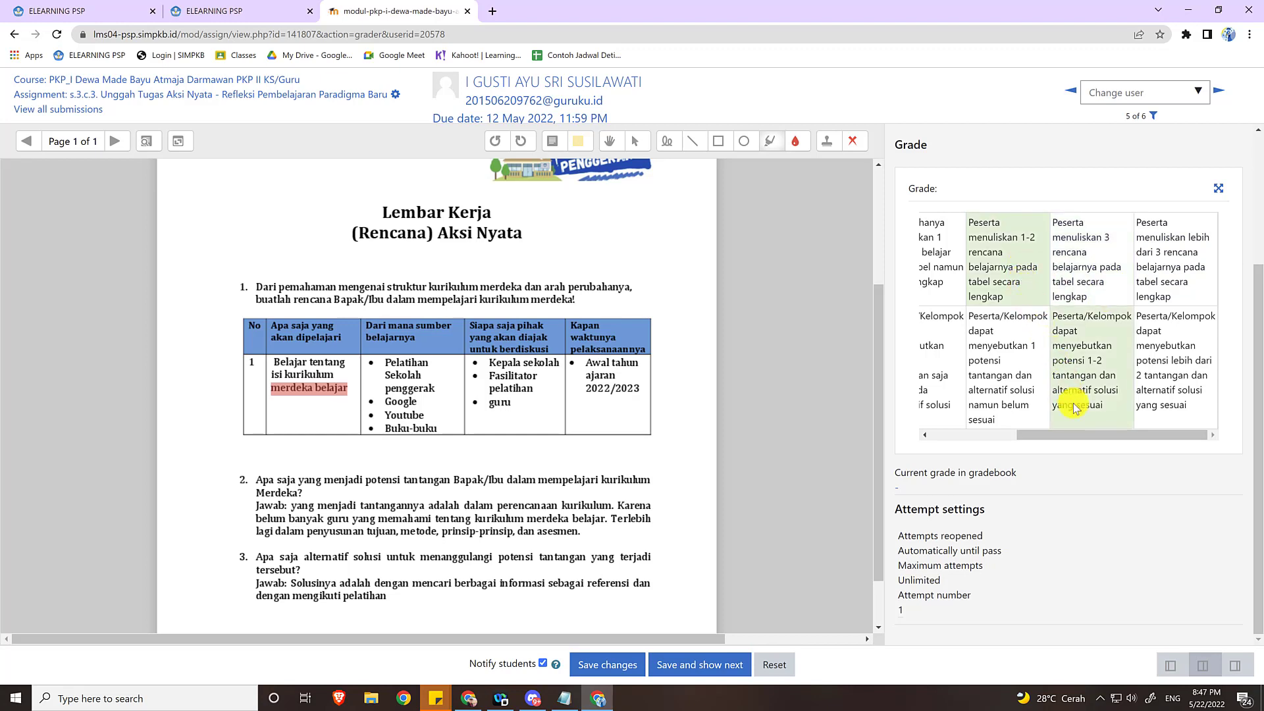
Review answers 2 and 3, and rate the challenge-solution criterion at the level for "potensi lebih dari 2 tantangan dan alternatif solusi yang sesuai".
left_click_drag(1085, 435, 981, 429)
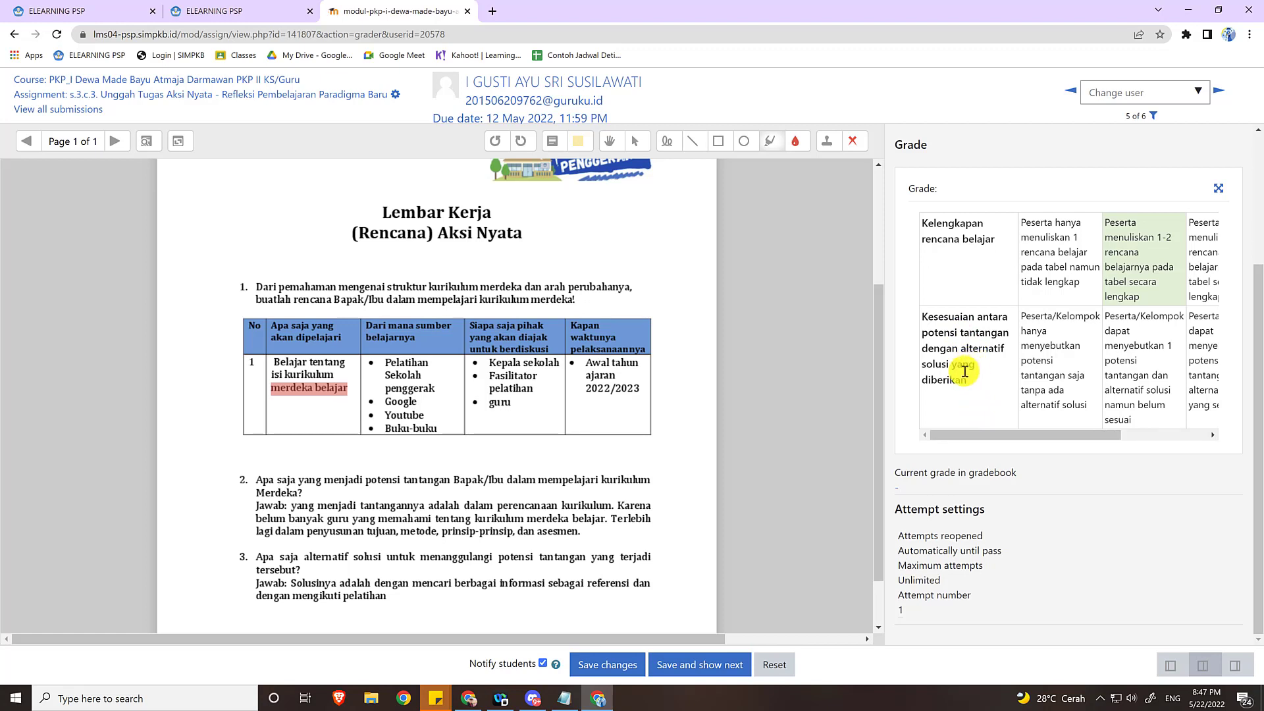
scroll(629, 420, "down", 1)
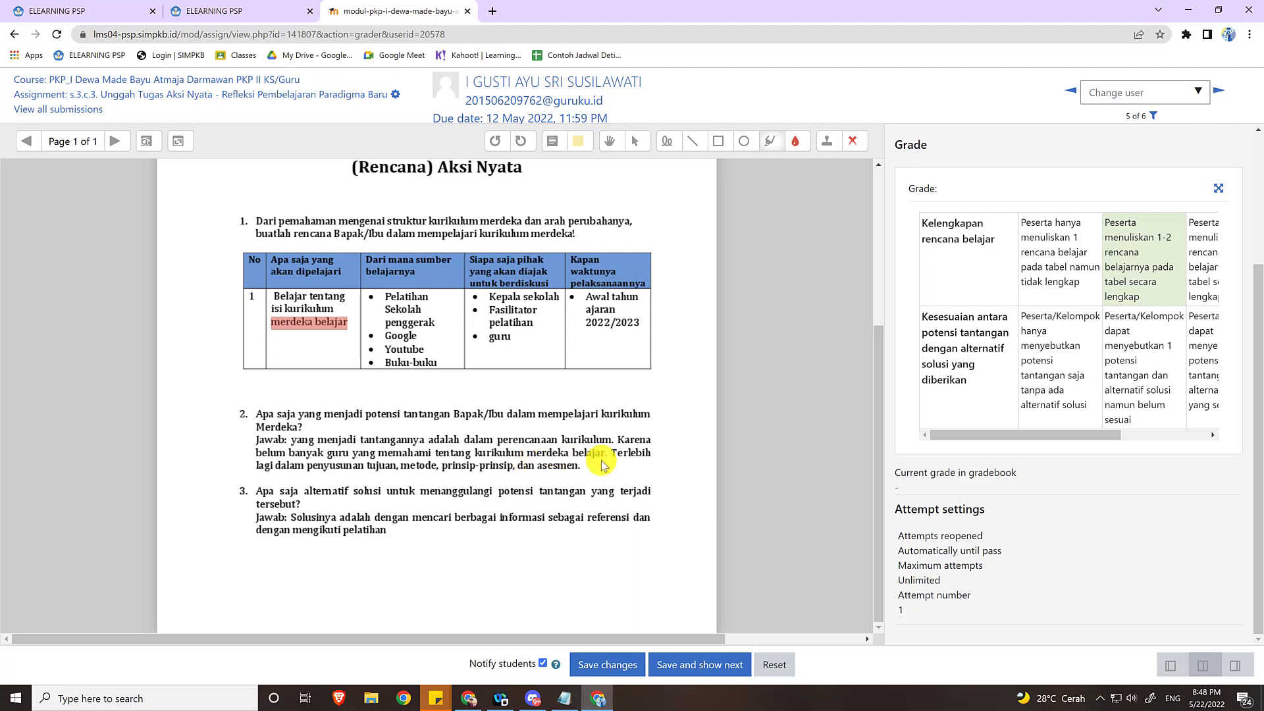
left_click_drag(1036, 437, 1179, 428)
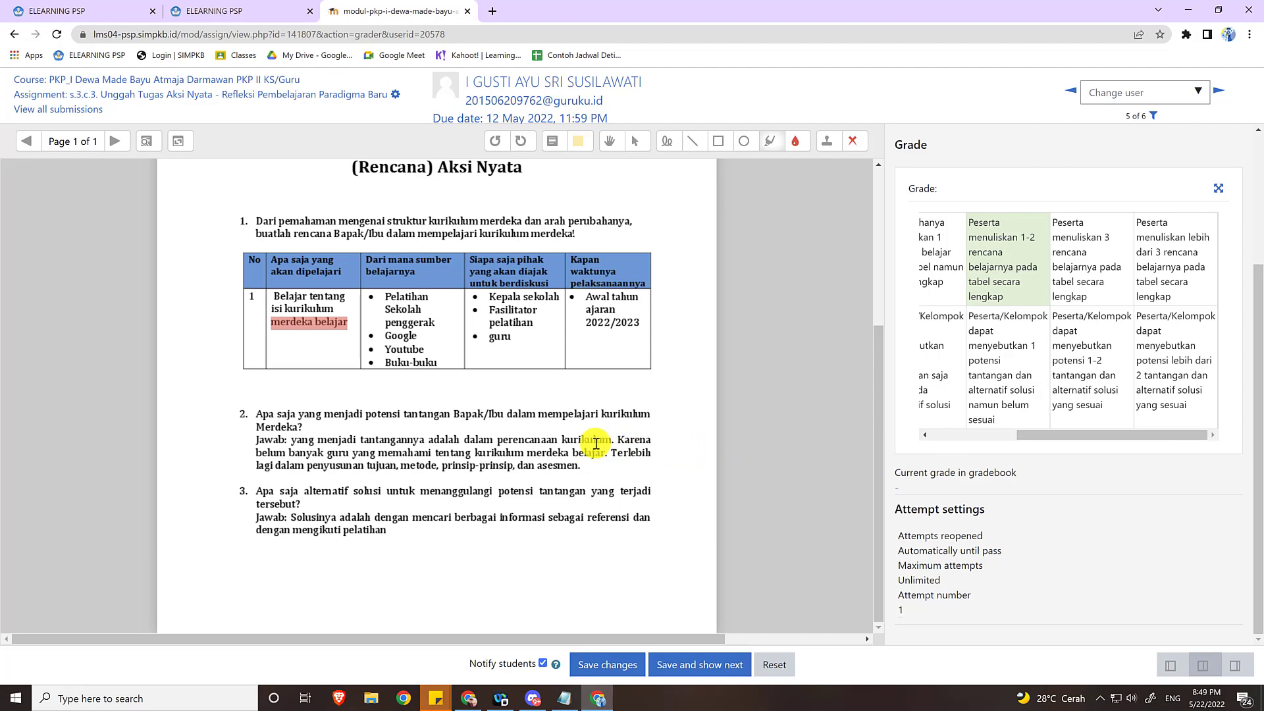
left_click(1092, 369)
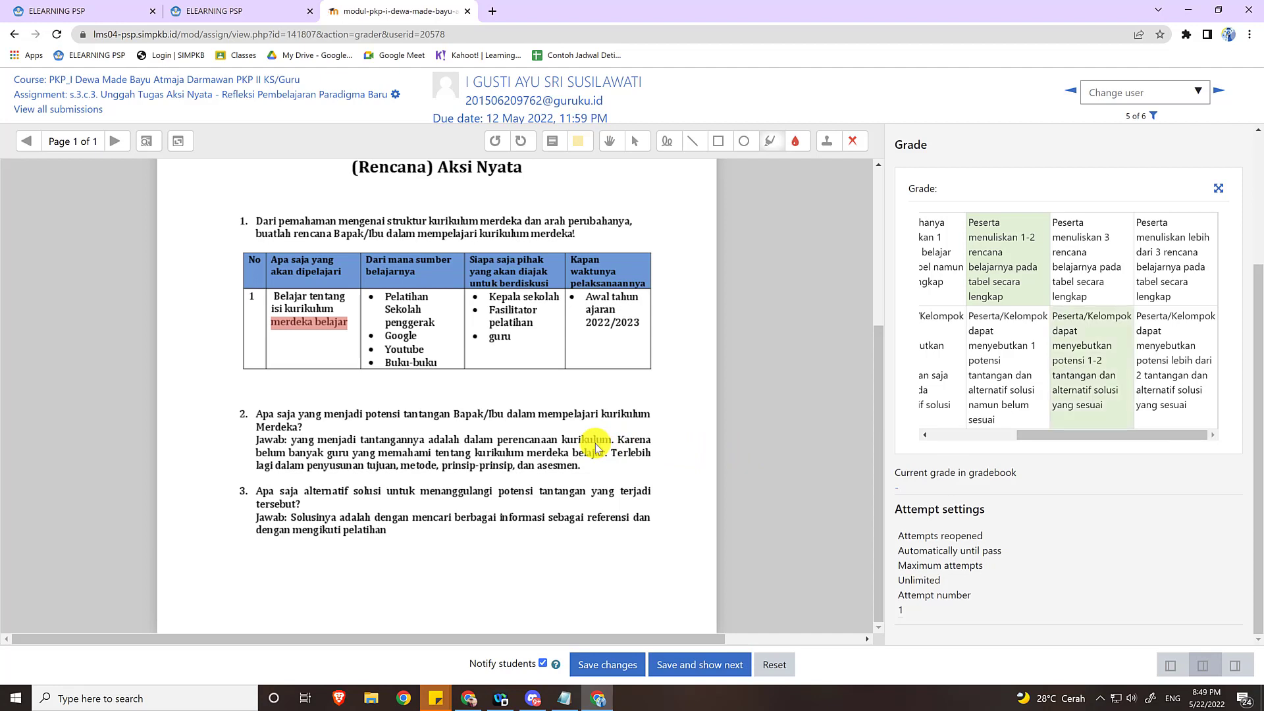
left_click(1176, 369)
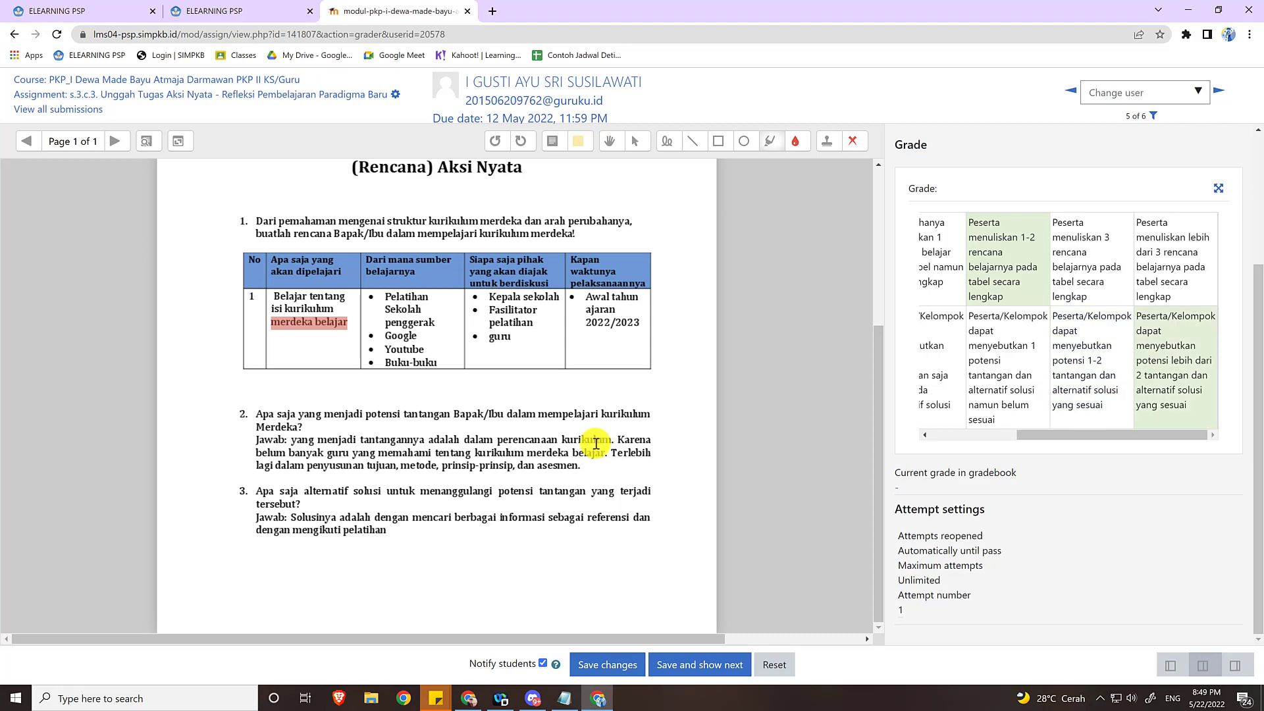
left_click(1160, 418)
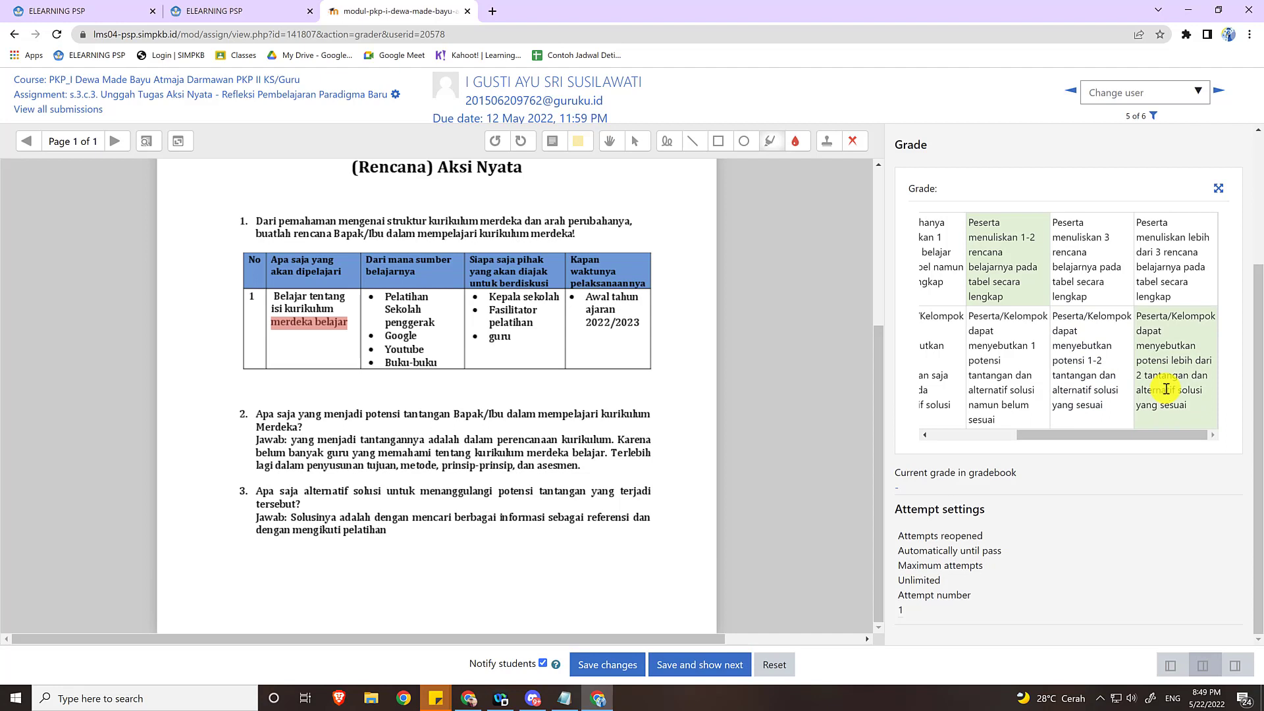
left_click(1166, 389)
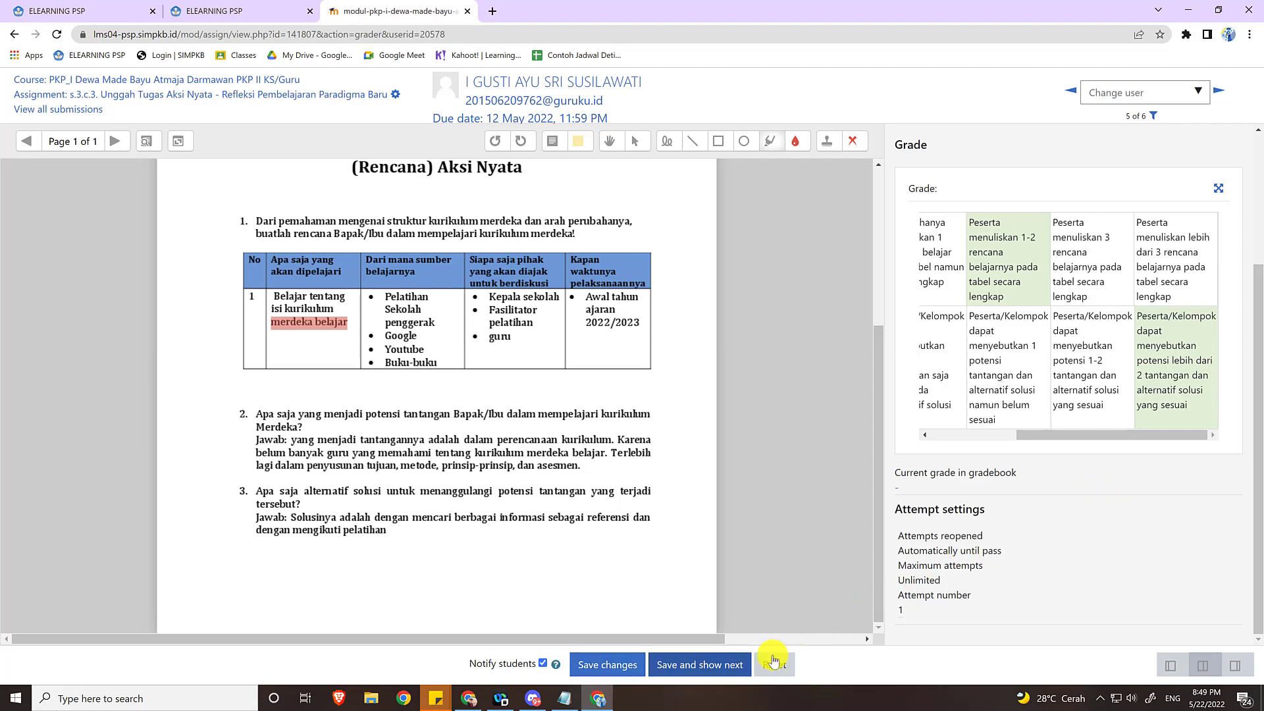
Save the rubric grading for this submission and check the current grade in the gradebook.
left_click(600, 671)
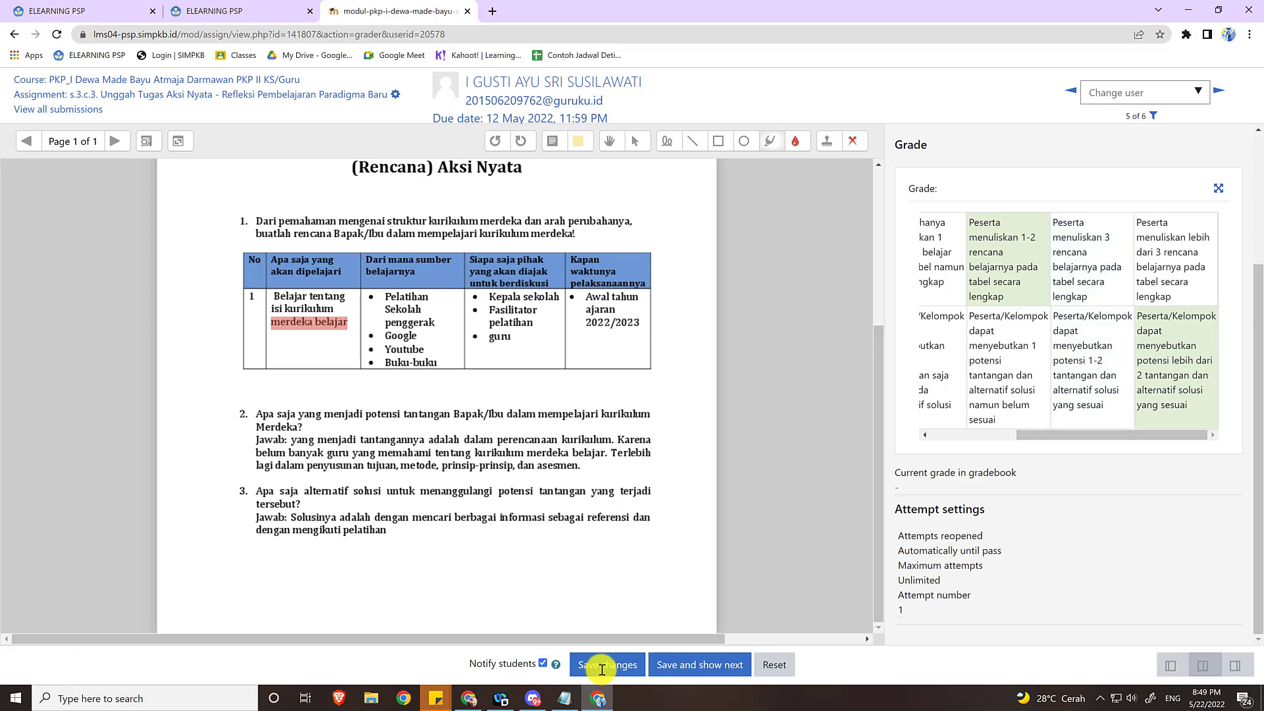
left_click(617, 666)
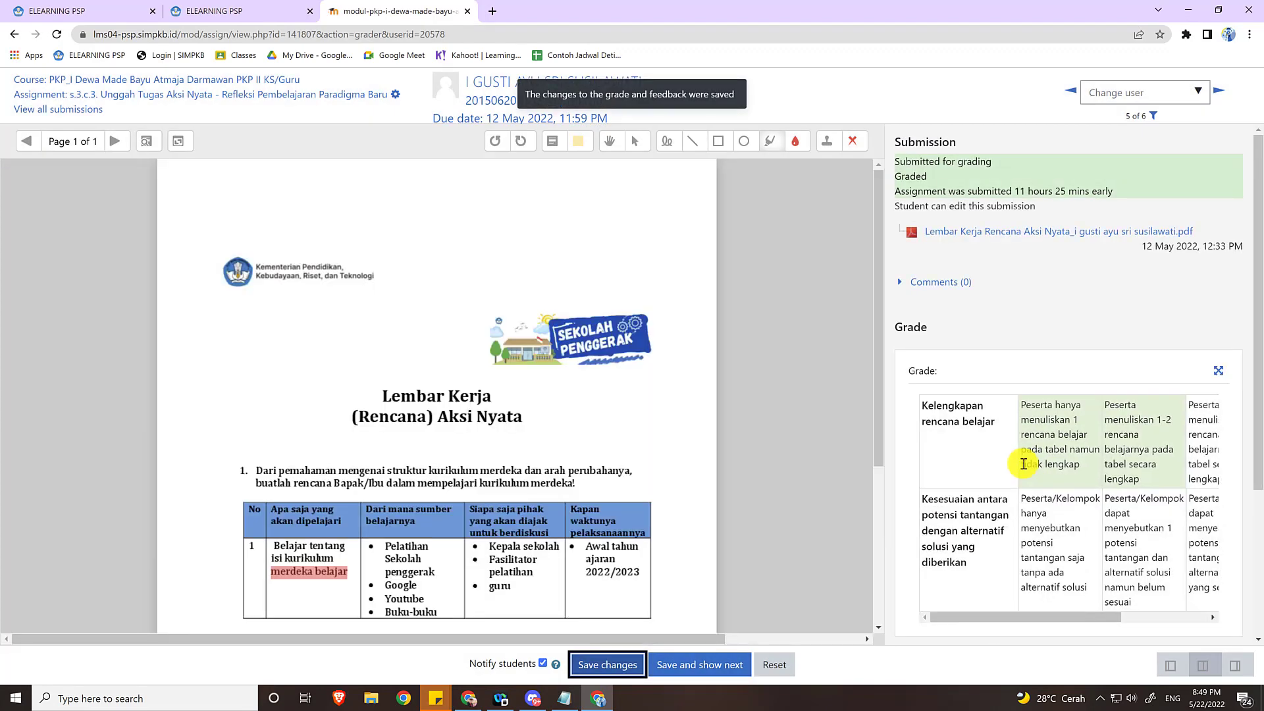
scroll(1022, 464, "down", 5)
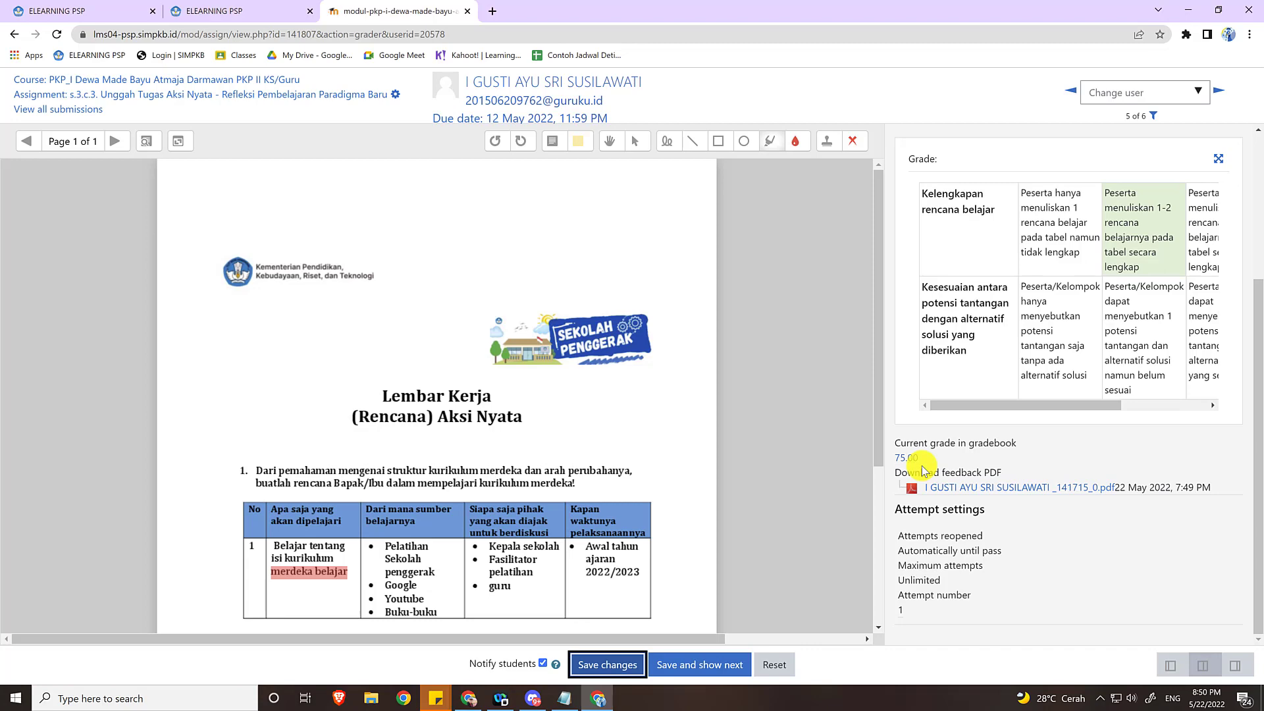
scroll(924, 468, "up", 2)
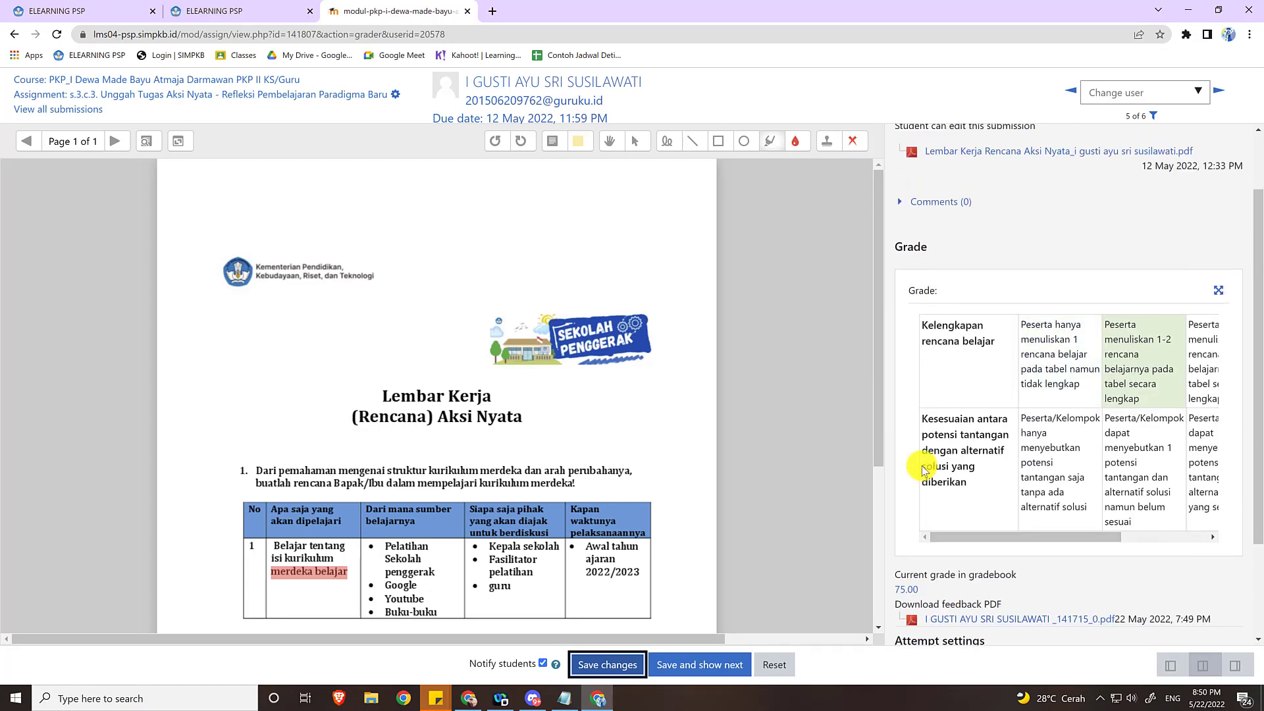
scroll(924, 468, "down", 2)
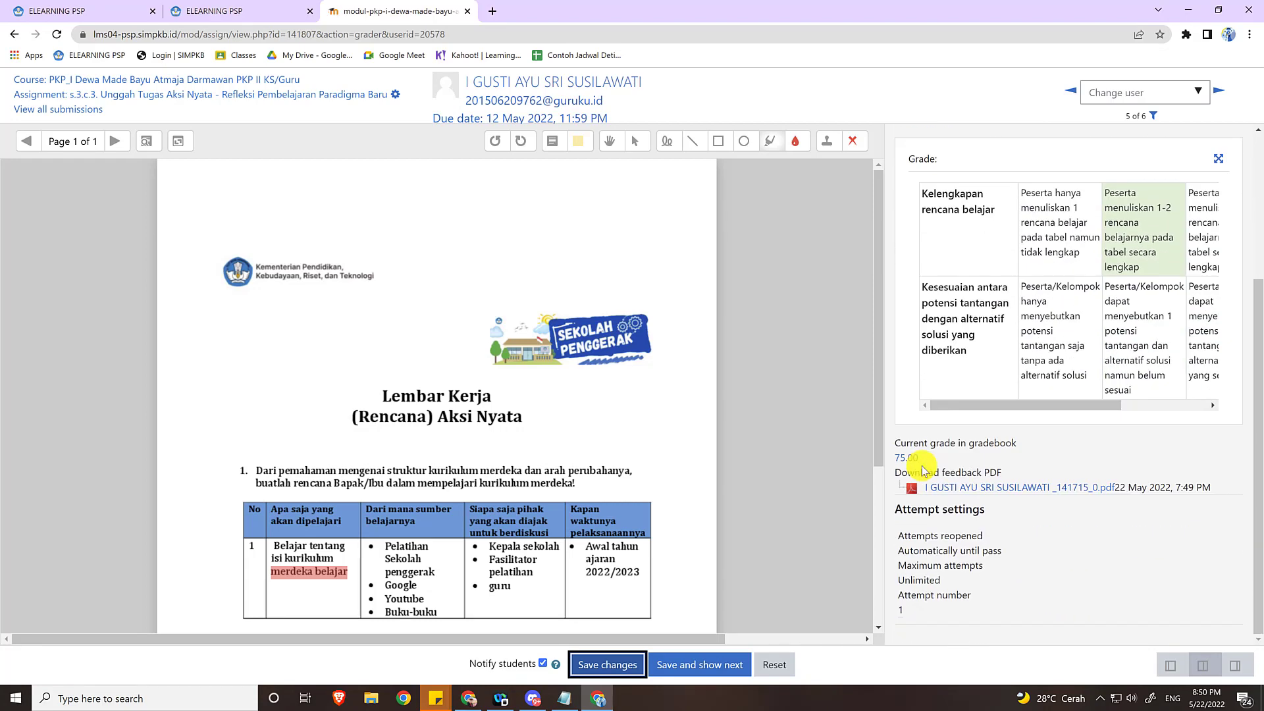
Save and show the next participant's submission, and look over the worksheet.
left_click(722, 674)
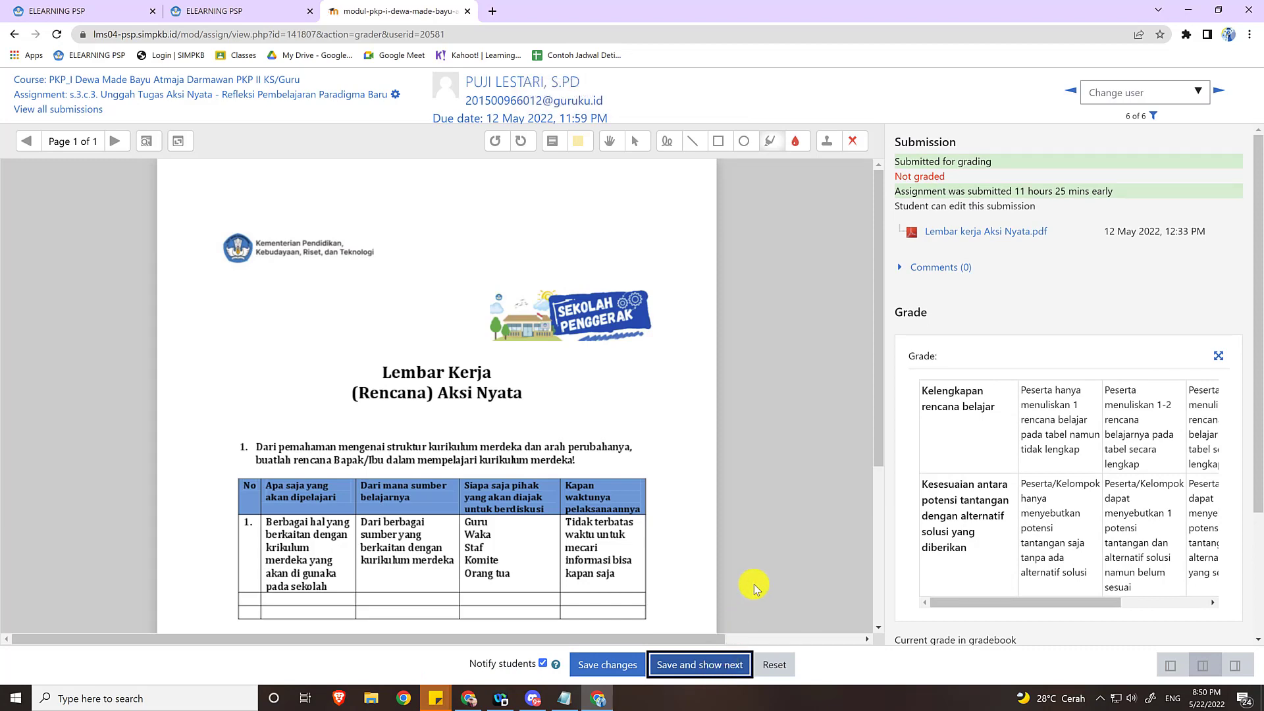
scroll(754, 588, "down", 3)
scroll(756, 588, "up", 3)
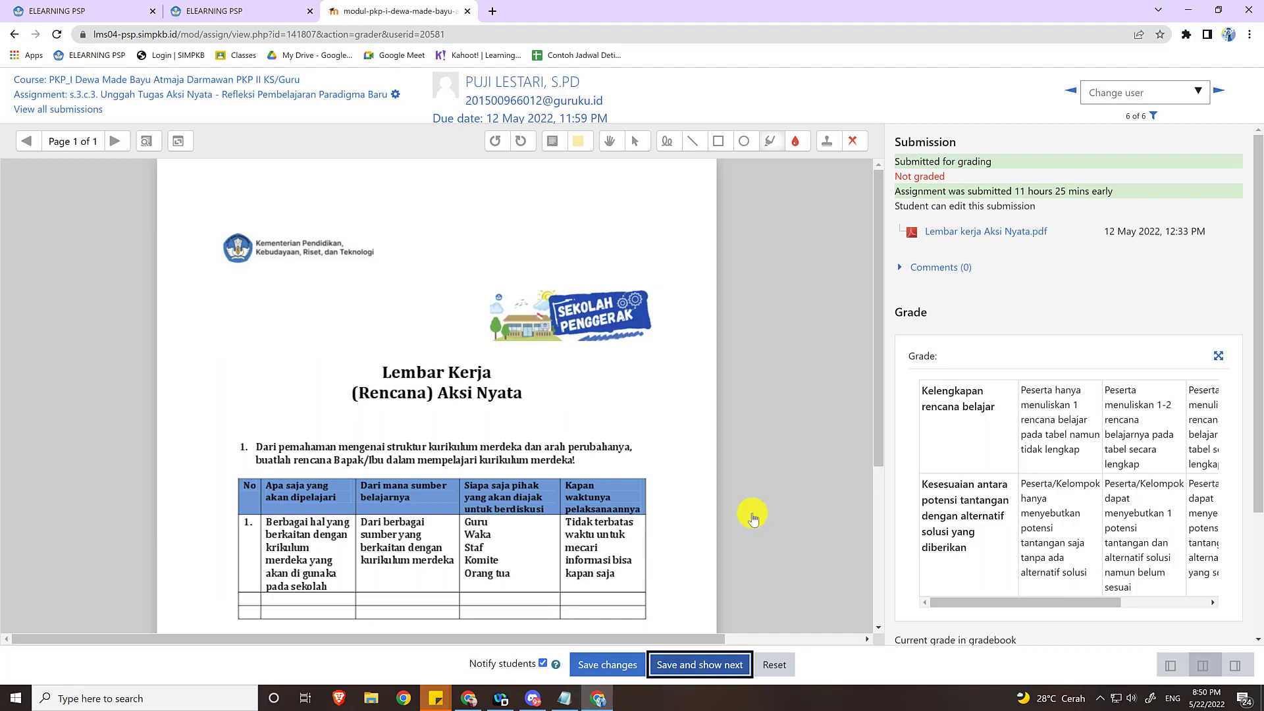
Change the graded user to the fourth participant in the list and view that submission's rubric and attempt settings.
left_click(1199, 96)
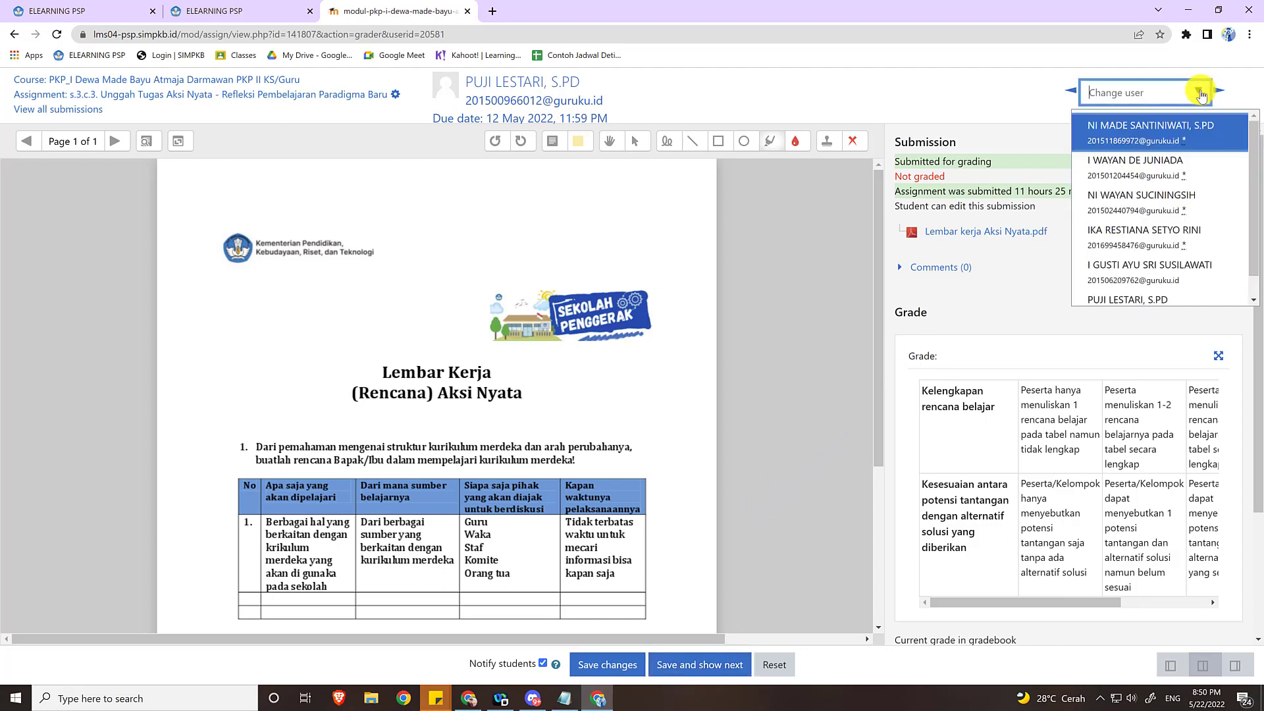
key("Down")
key("Down")
key("Down")
key("Down")
key("Down")
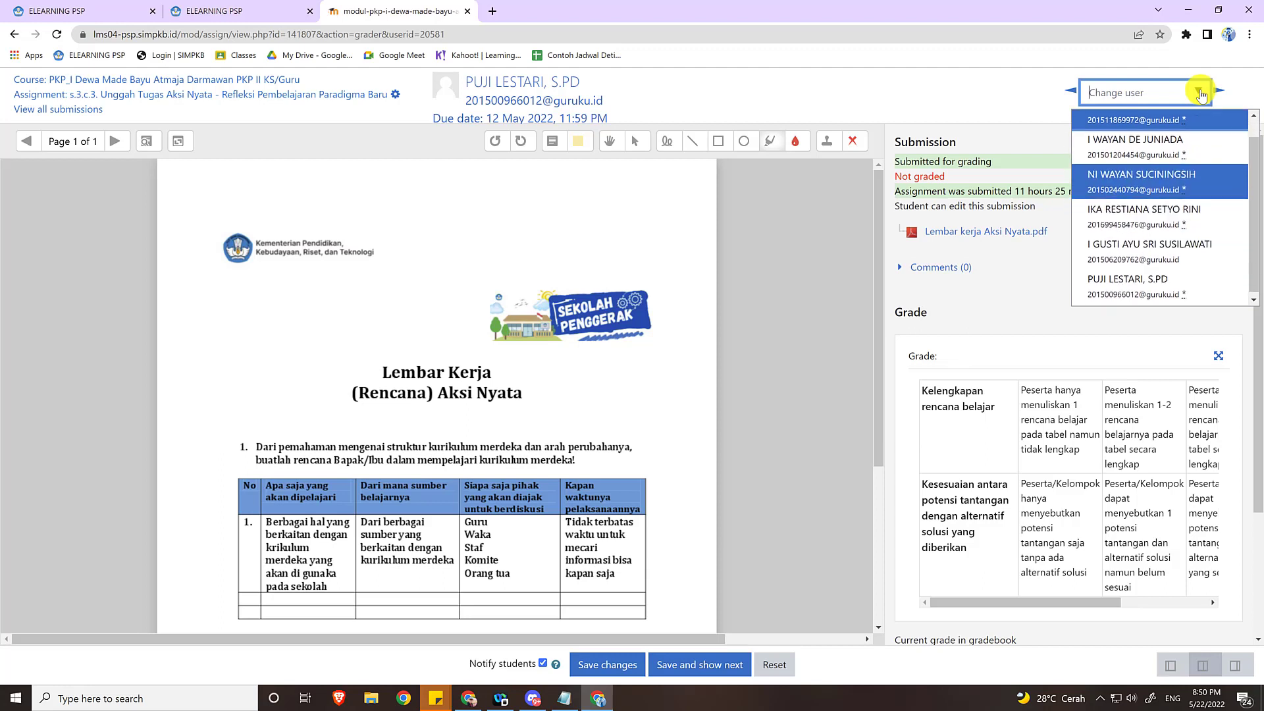
key("Up")
key("Up")
key("Up")
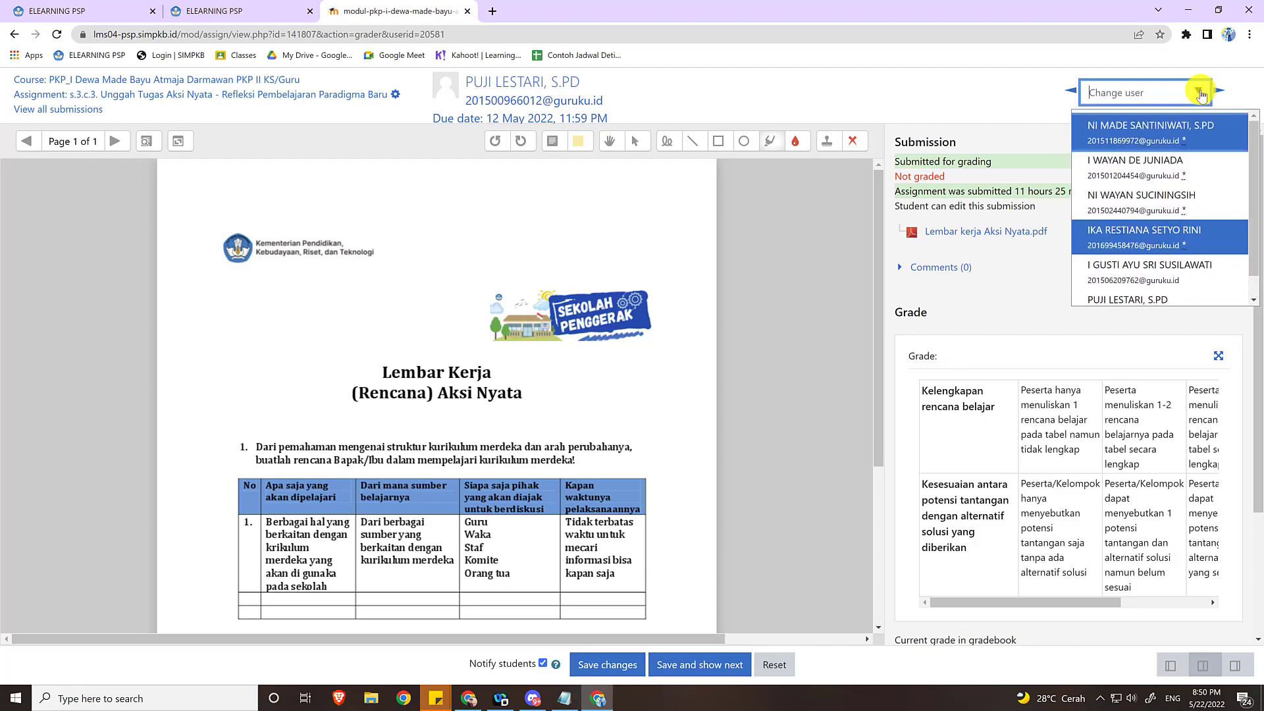
left_click(1173, 239)
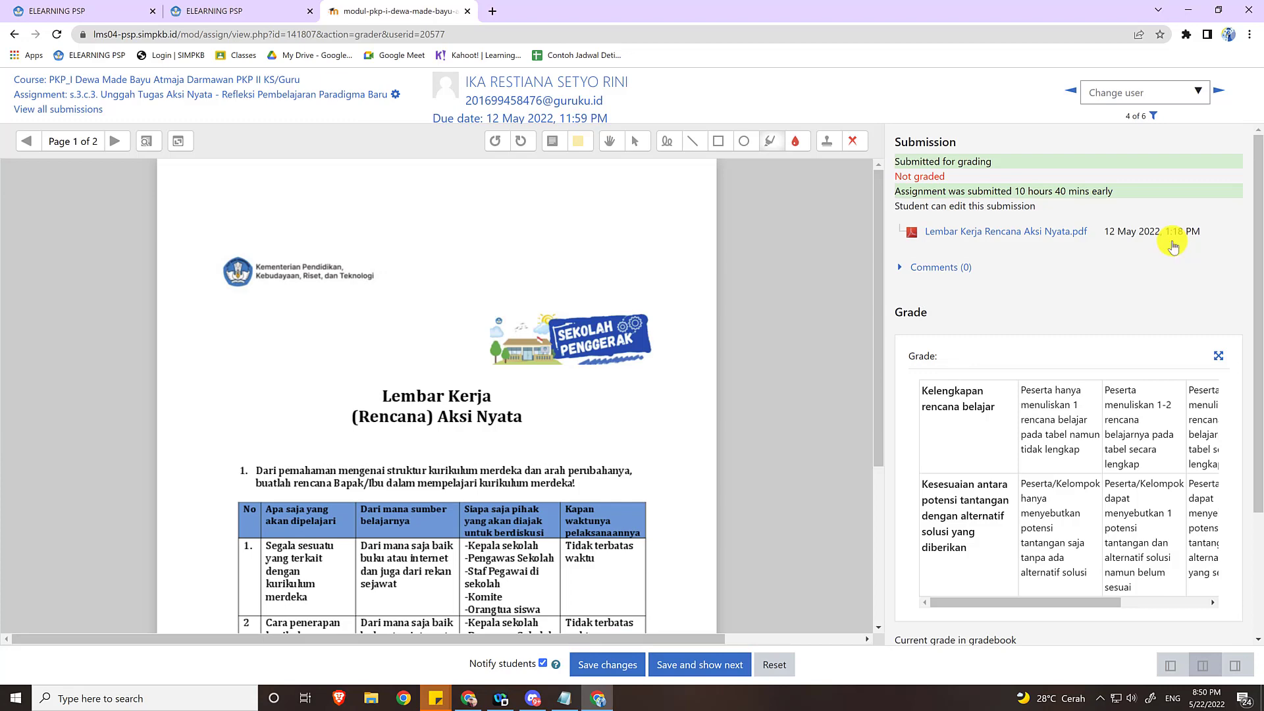
scroll(1159, 264, "down", 3)
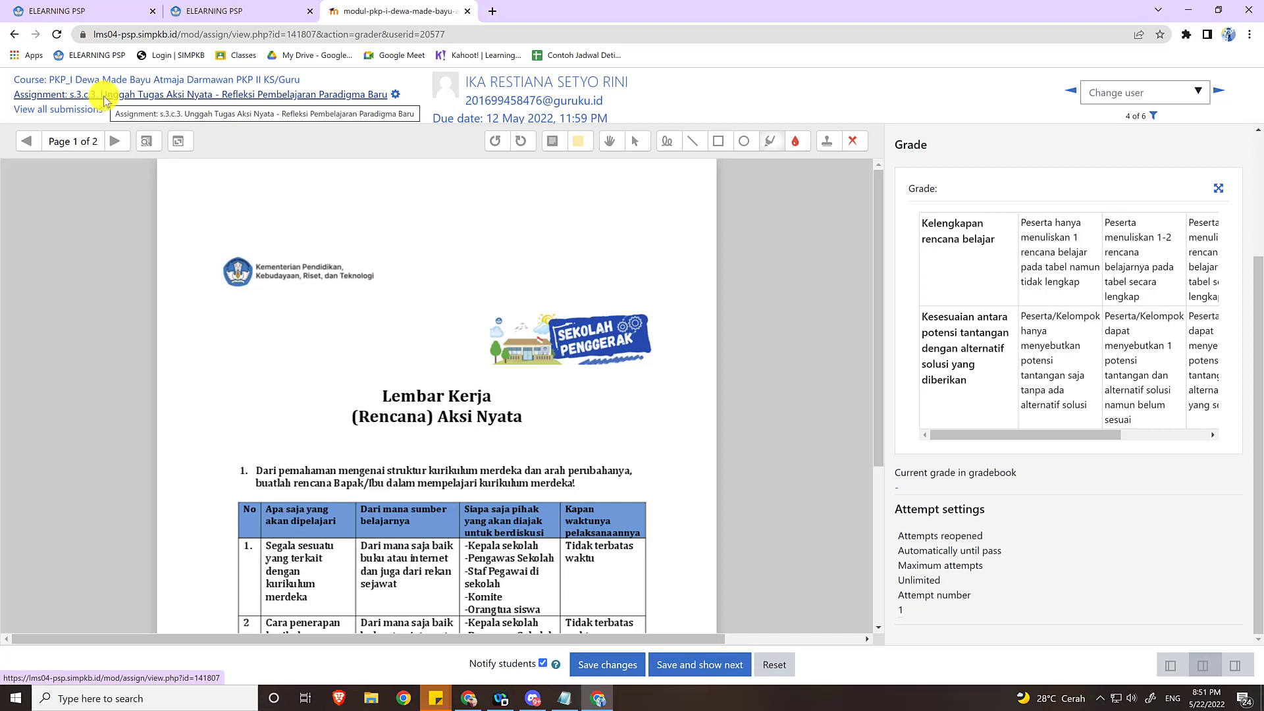
Leave the grading view for the s.3.c.3 assignment page and check the "Needs grading" count in the grading summary.
left_click(211, 94)
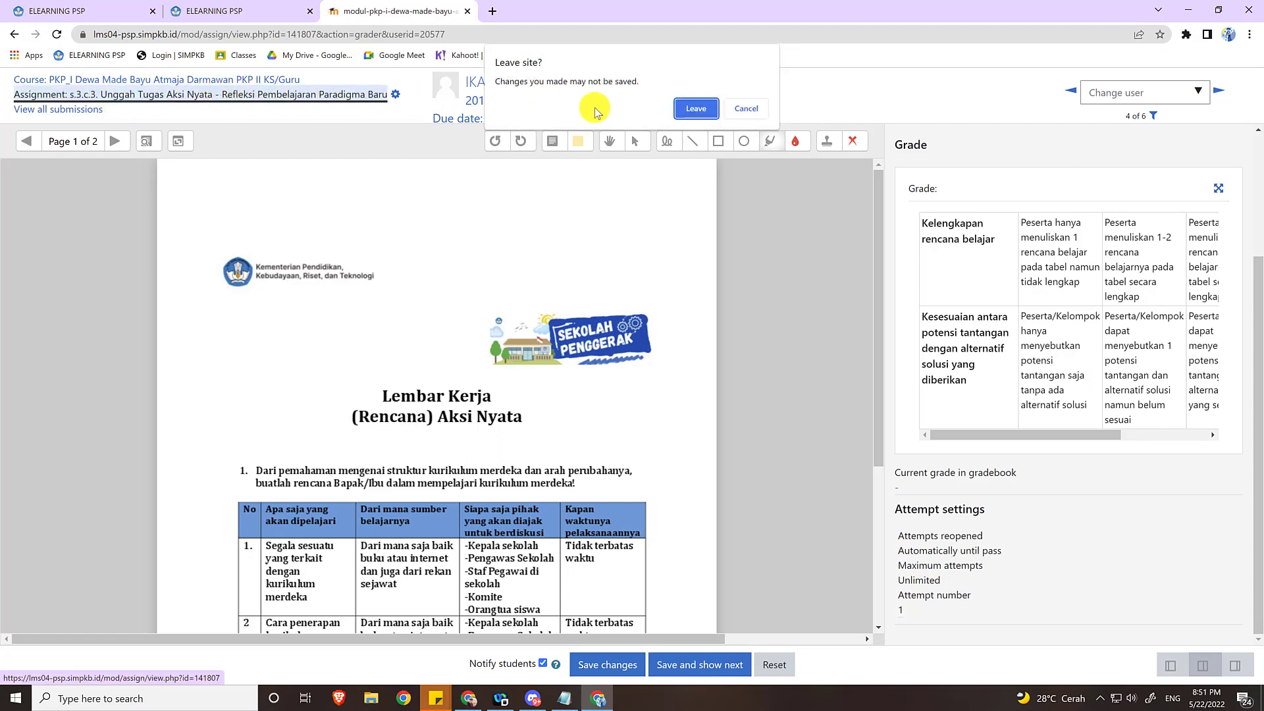
left_click(696, 109)
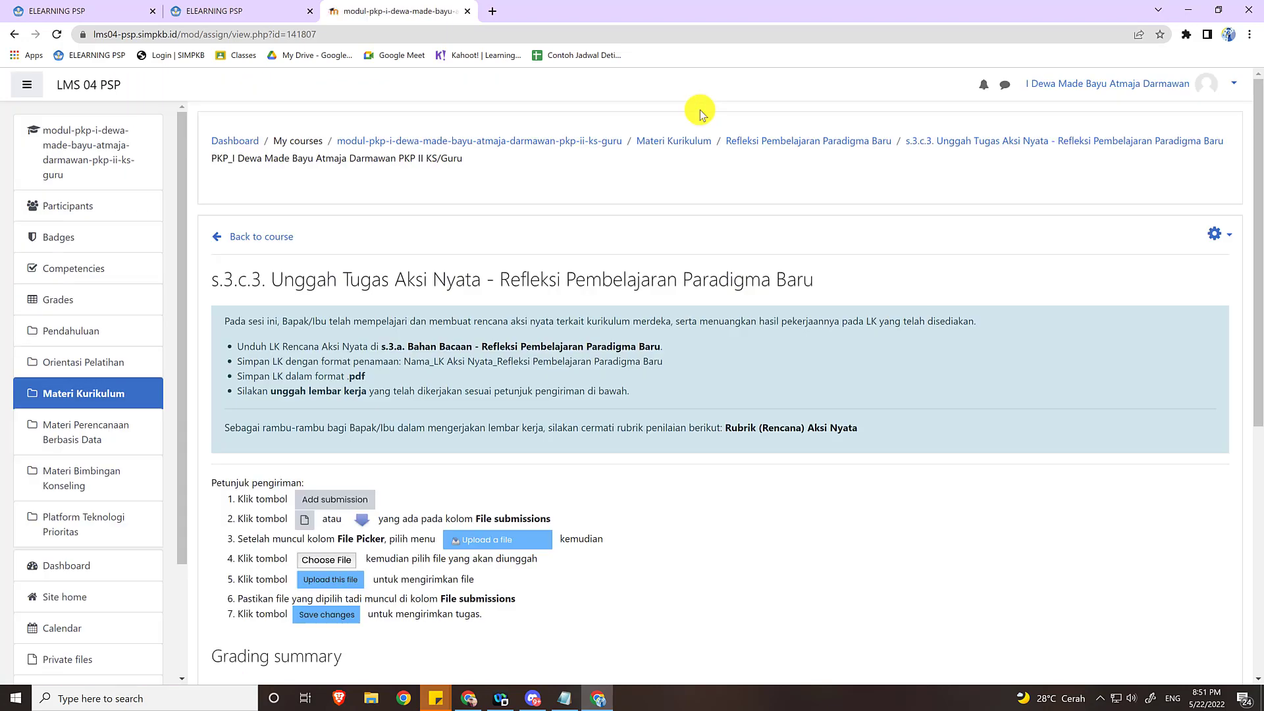
scroll(700, 113, "down", 6)
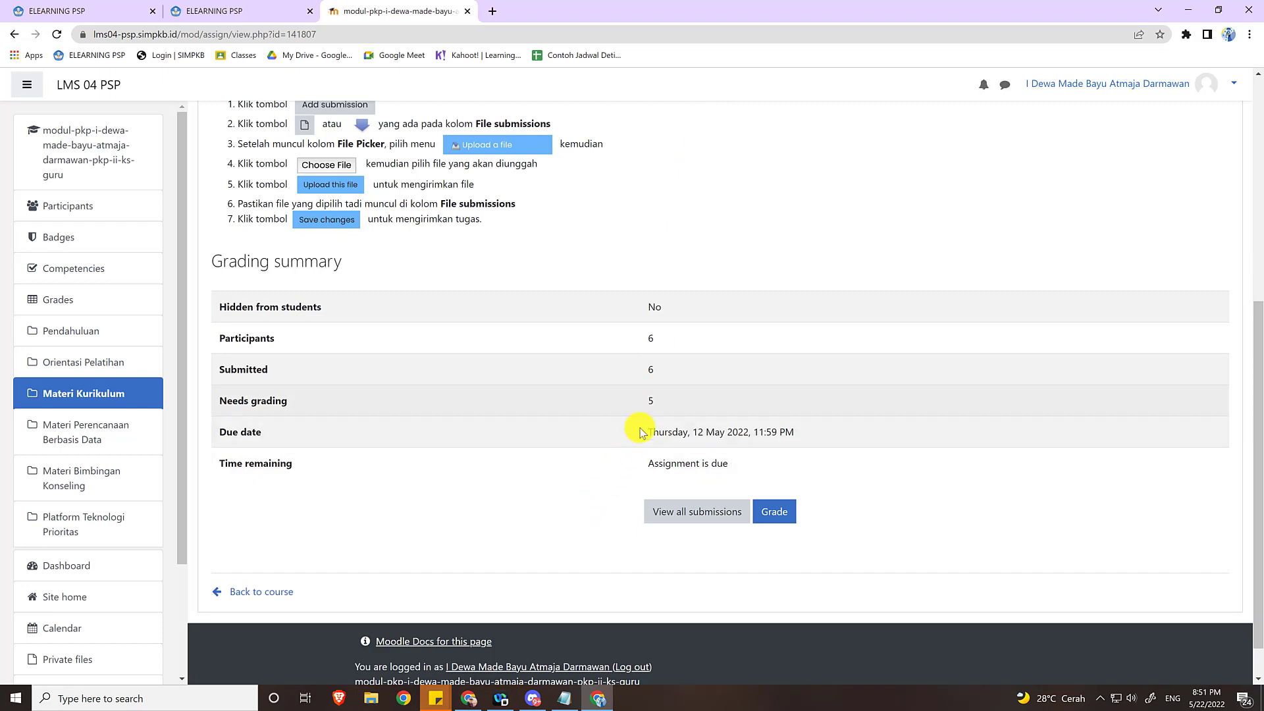
double_click(651, 401)
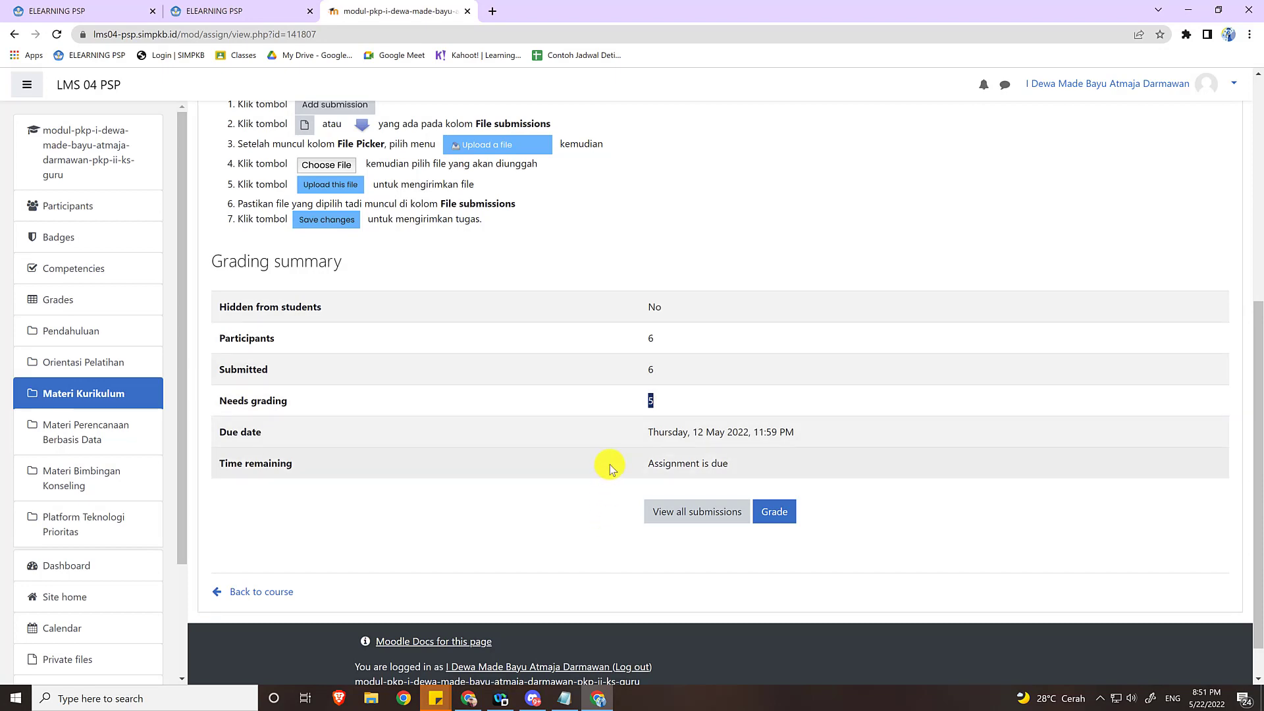
scroll(593, 499, "up", 3)
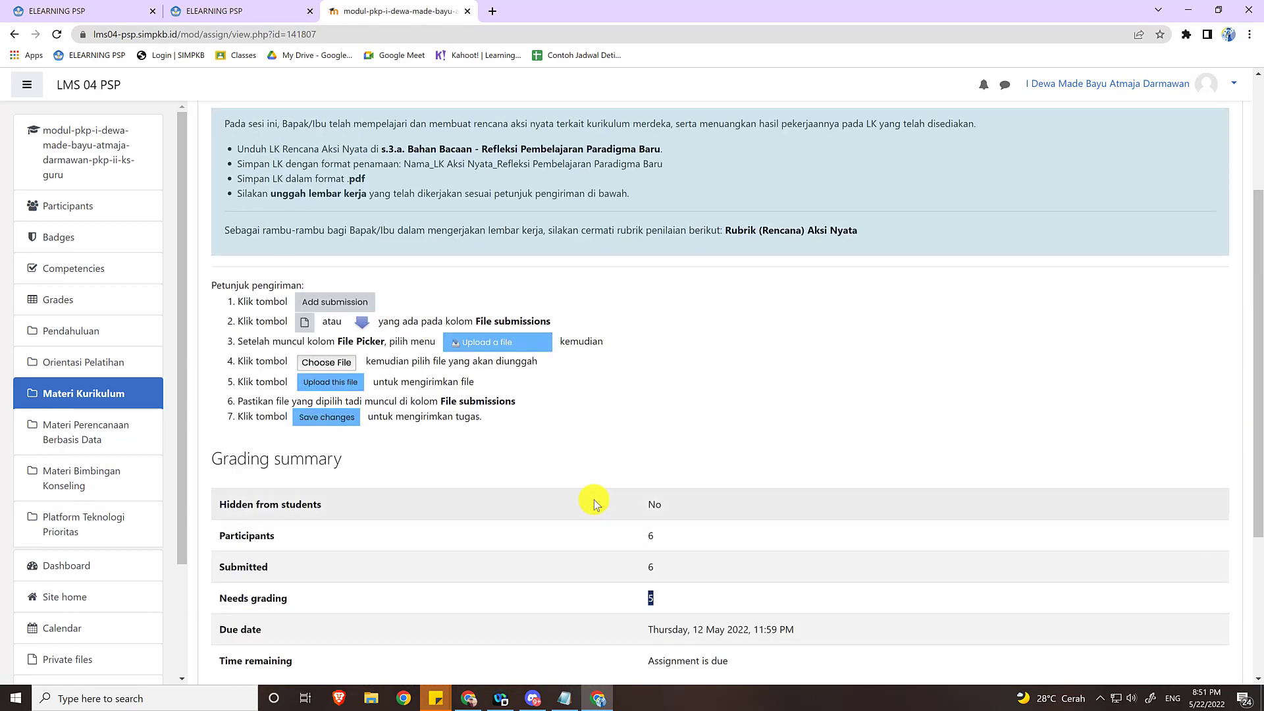
scroll(593, 499, "down", 3)
scroll(594, 504, "up", 2)
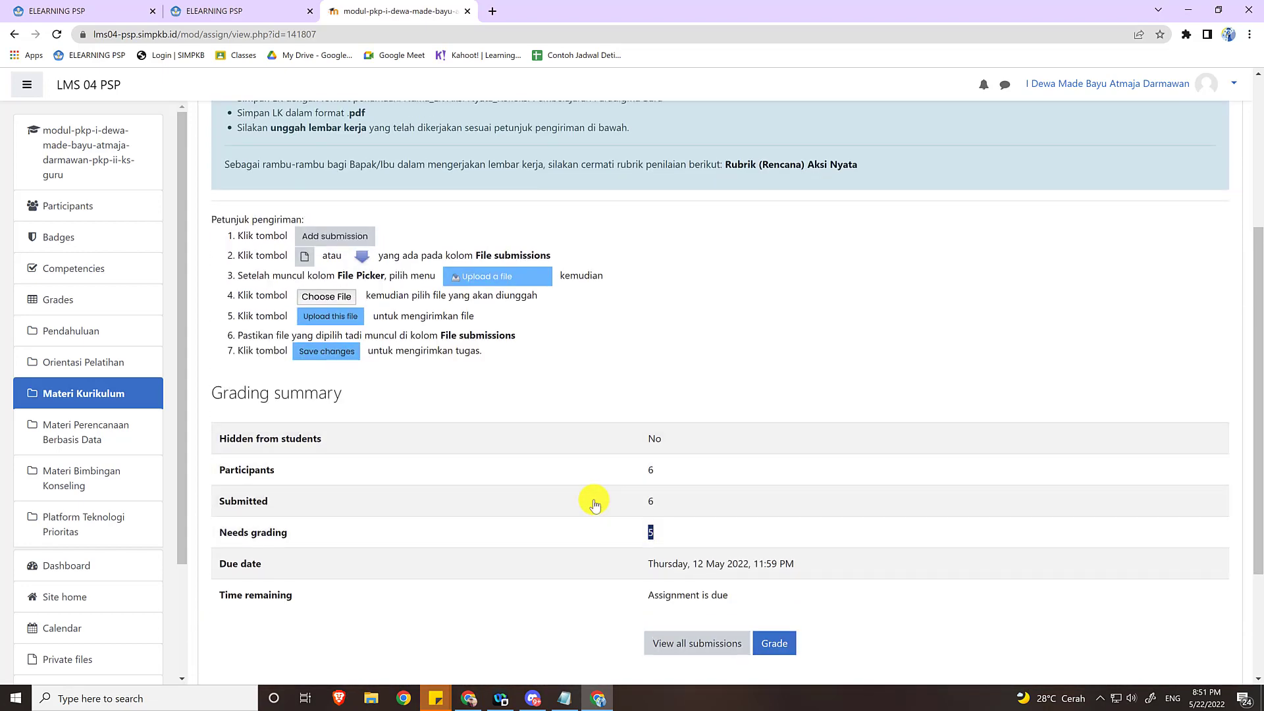
Return to the Materi Kurikulum section, expand Pembelajaran Mandiri pada Platform Merdeka Mengajar, and open the a.4.a. Refleksi Pembelajaran - Topik Merdeka Mengajar blog.
scroll(355, 494, "up", 1)
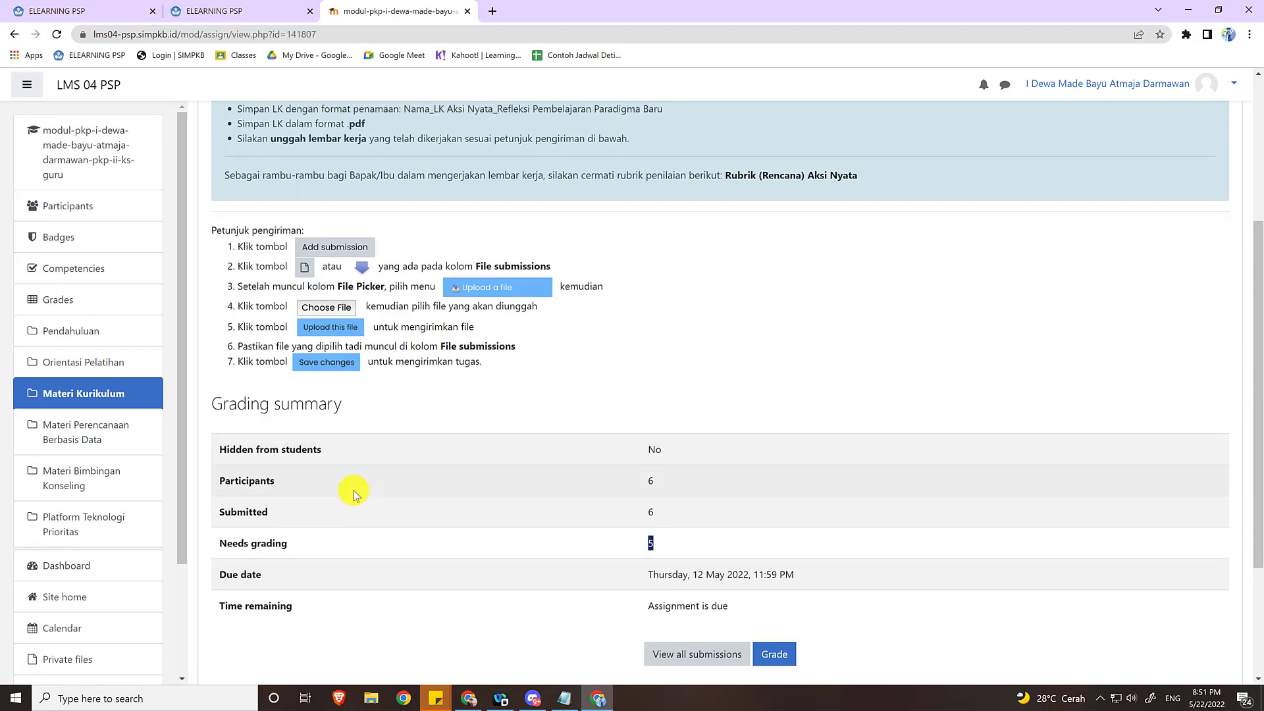
scroll(354, 495, "up", 3)
scroll(344, 485, "down", 3)
left_click(107, 428)
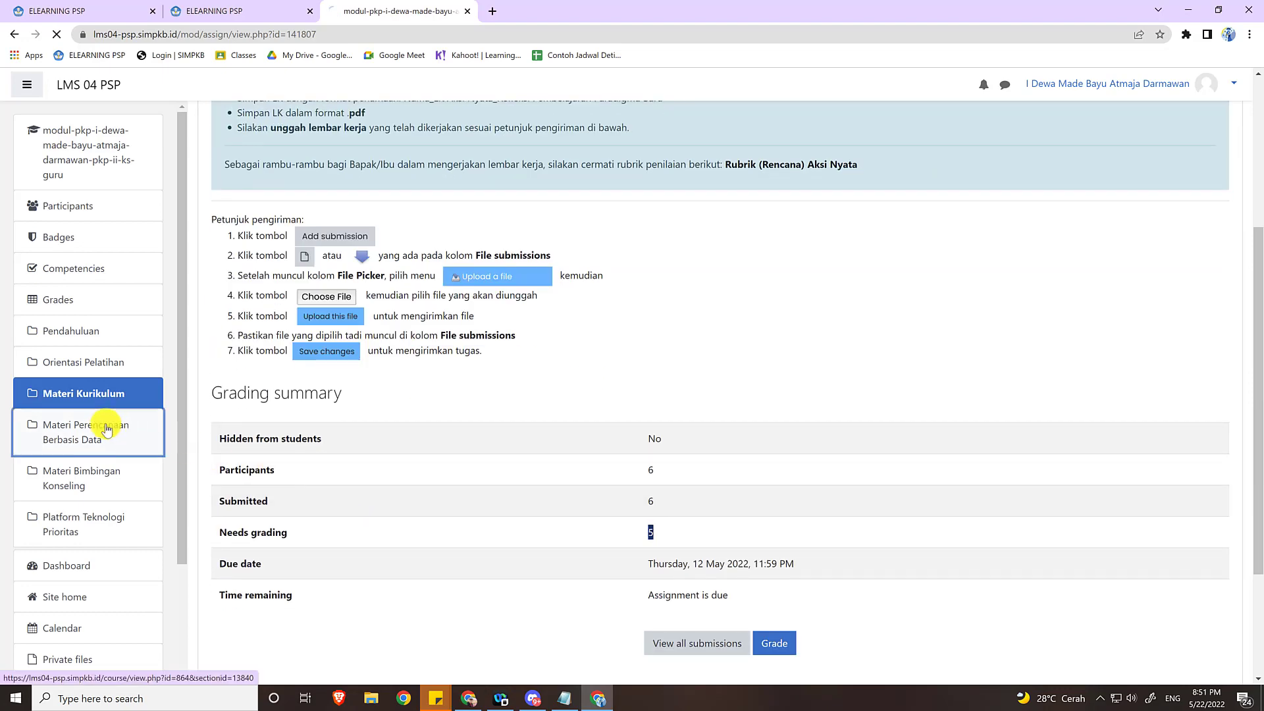
left_click(472, 270)
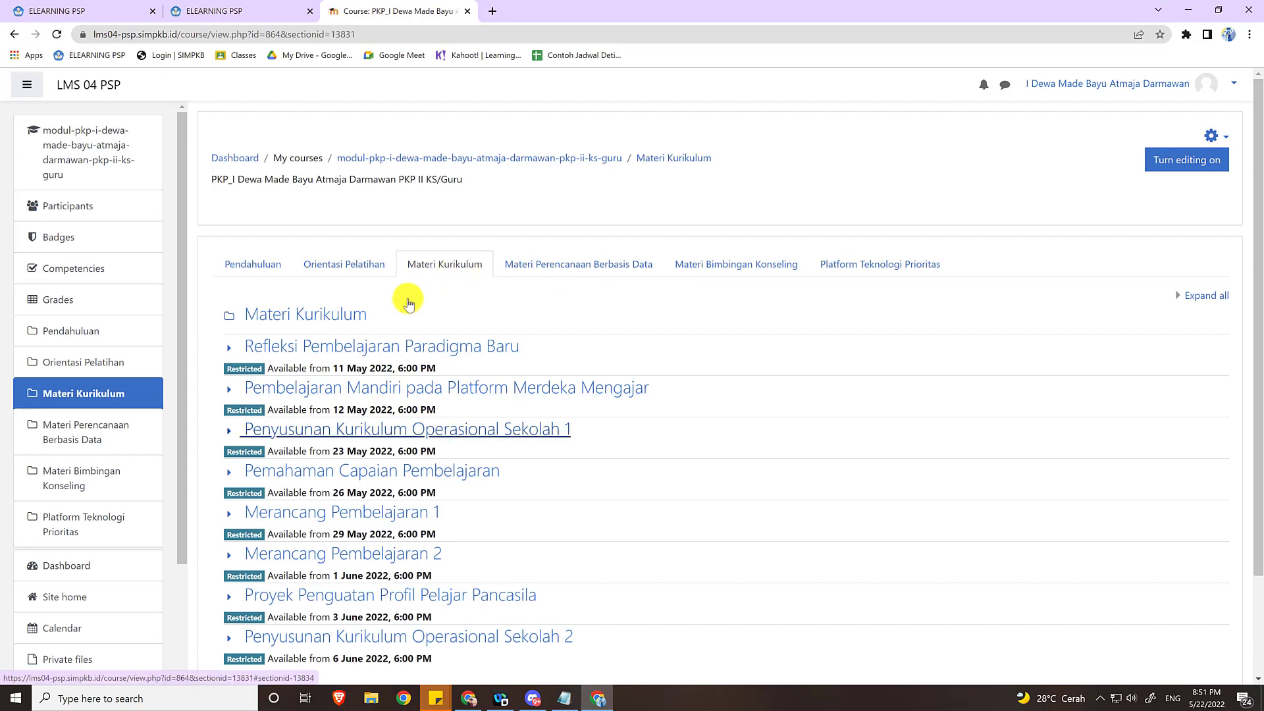
left_click(232, 387)
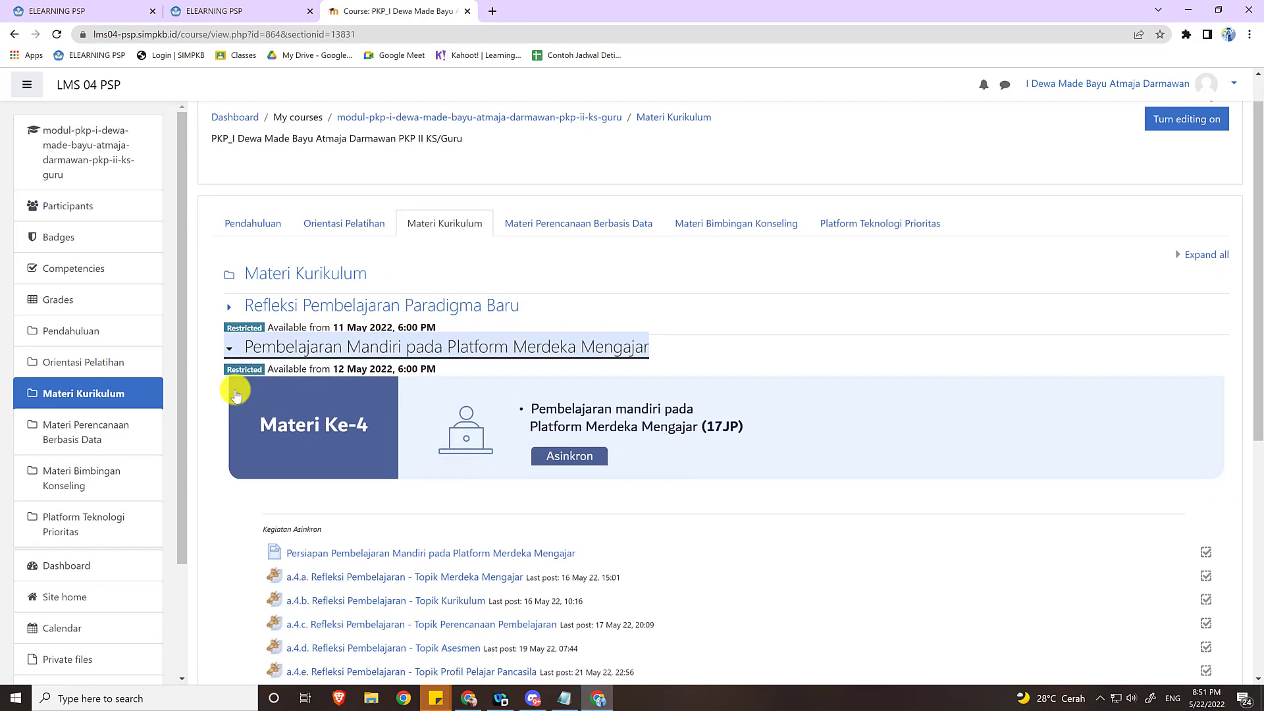
scroll(236, 395, "down", 3)
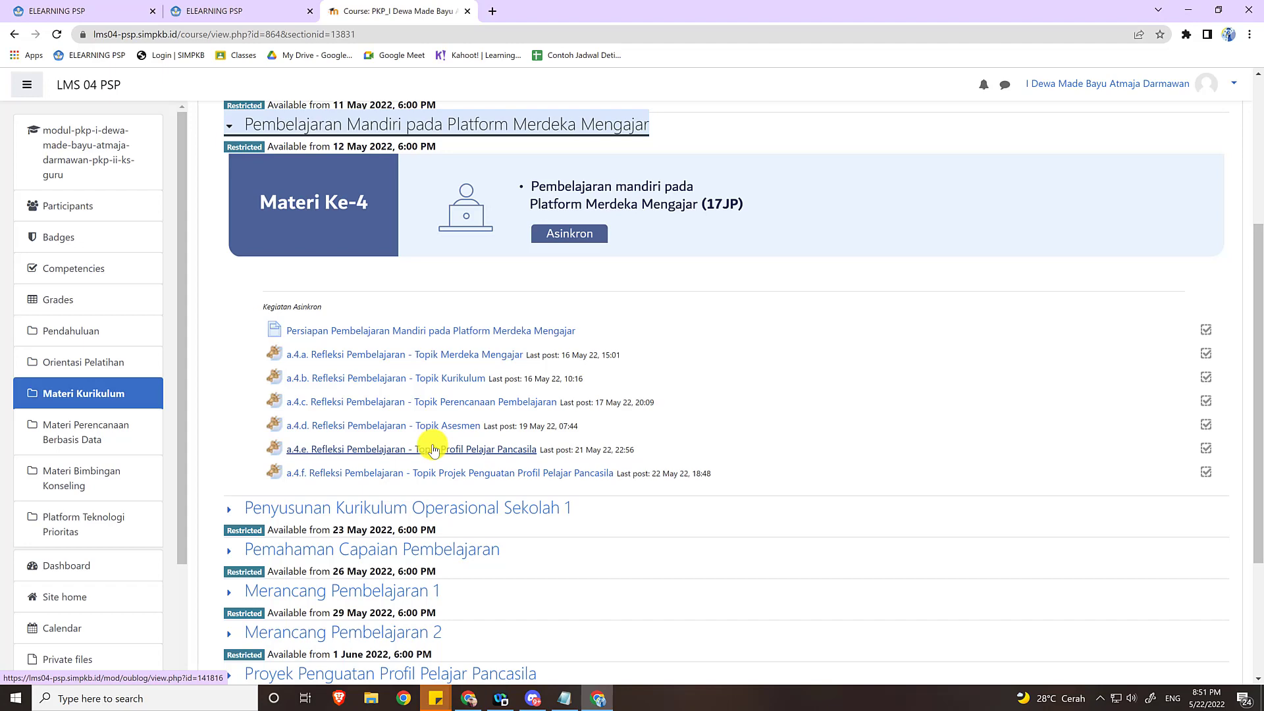
left_click(486, 361)
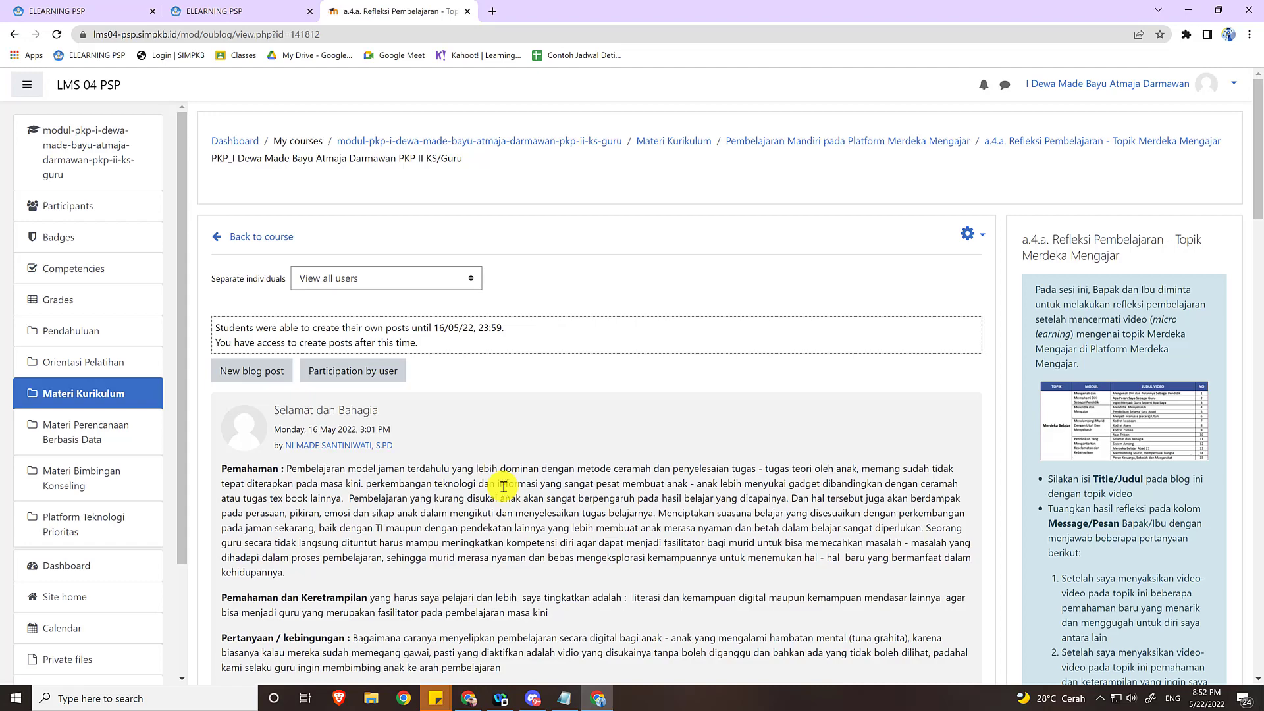
Read through the participants' reflection posts on the Topik Merdeka Mengajar blog, starting with the Selamat dan Bahagia entry.
scroll(503, 486, "down", 4)
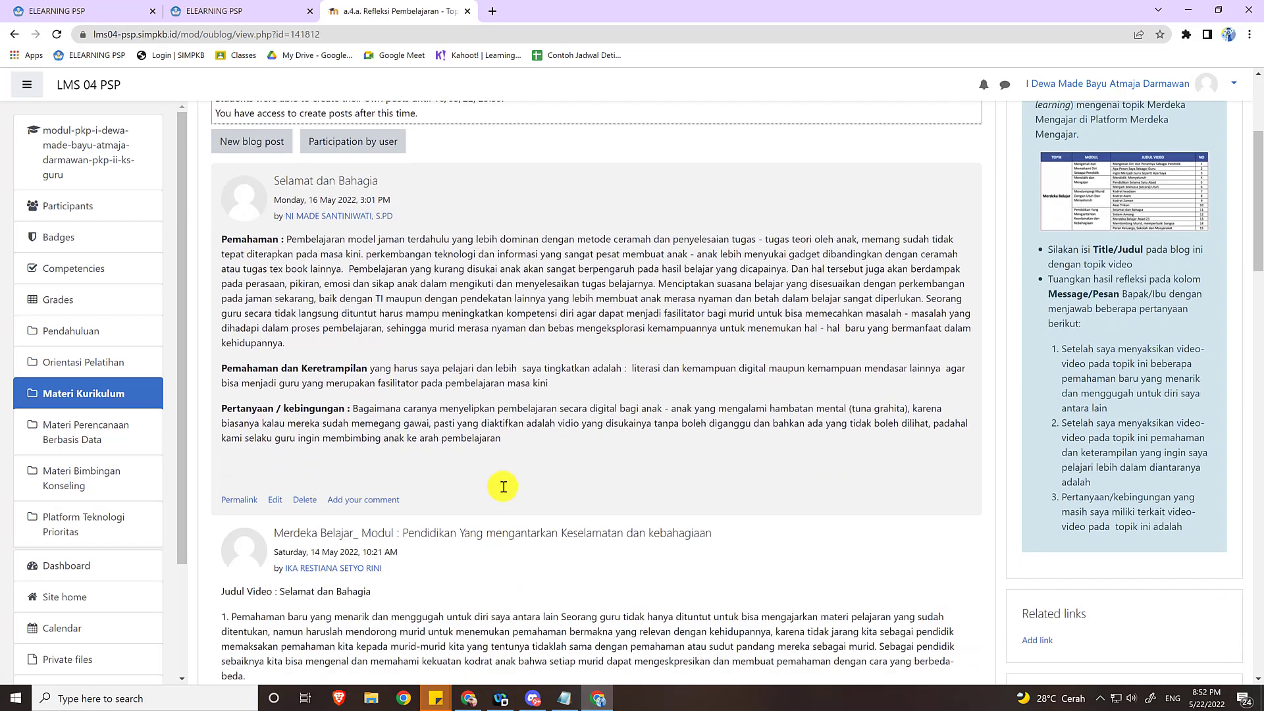
scroll(503, 486, "up", 1)
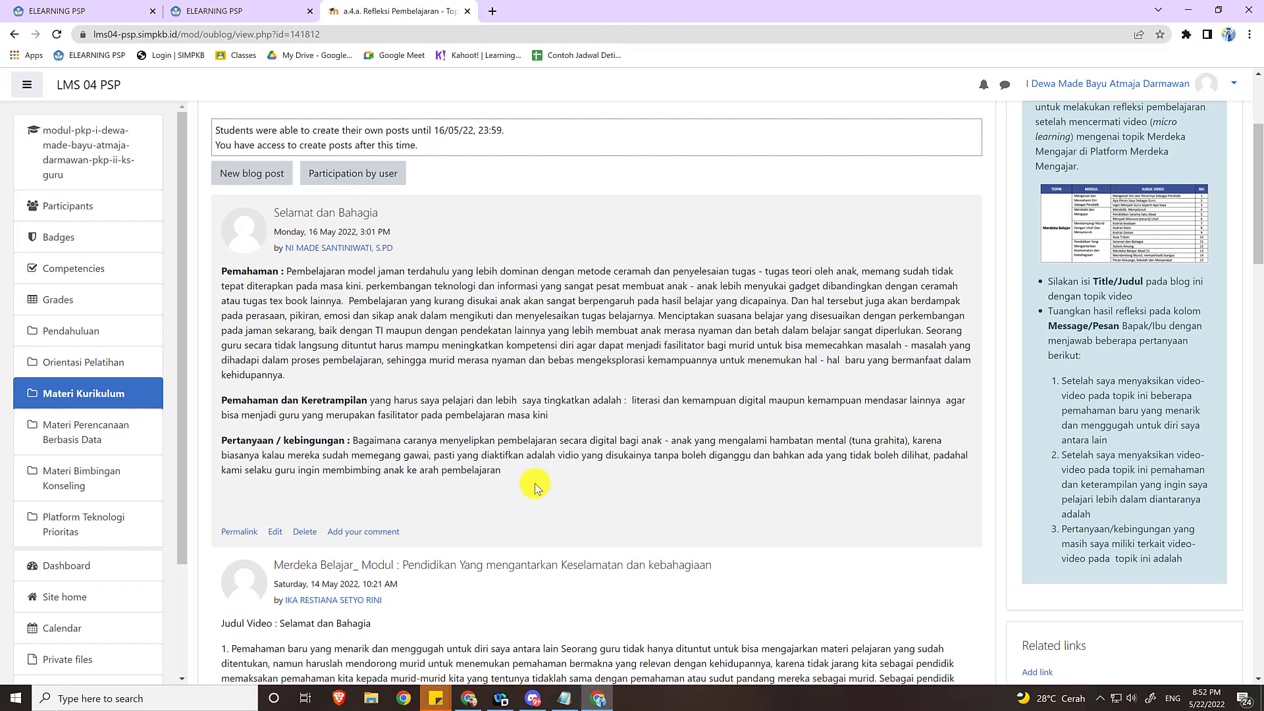
scroll(535, 488, "down", 1)
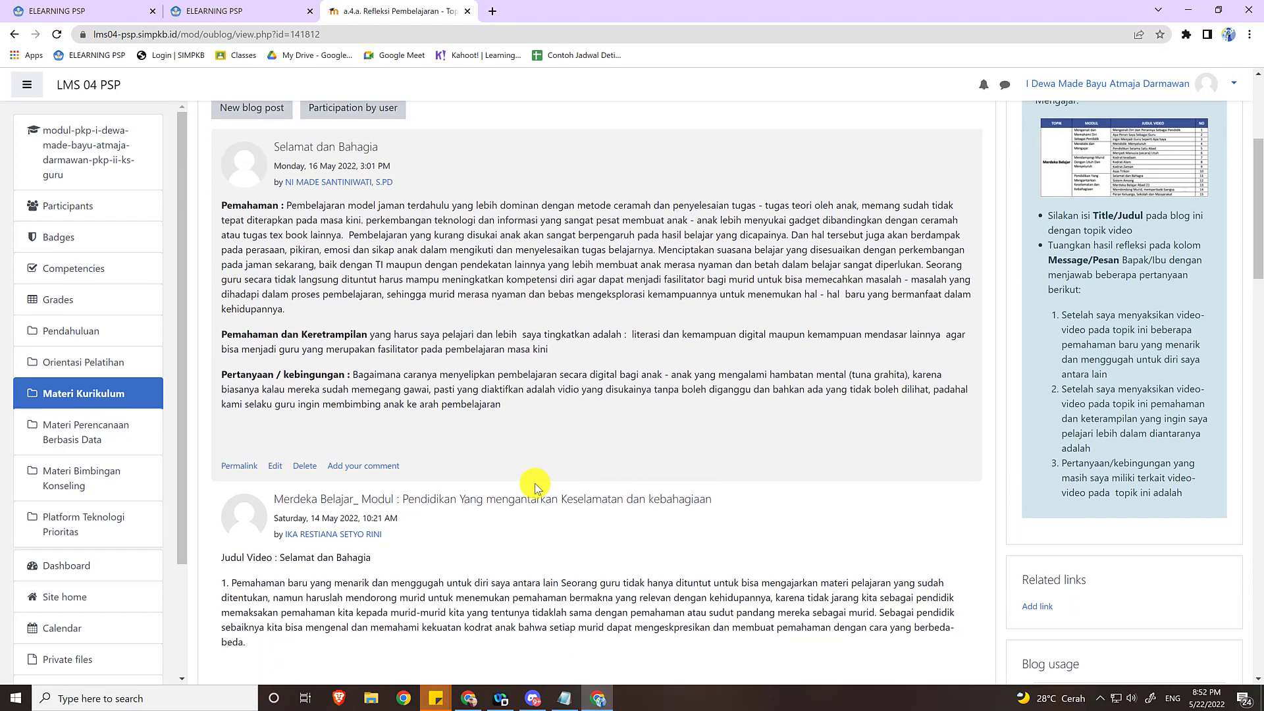
scroll(534, 487, "up", 2)
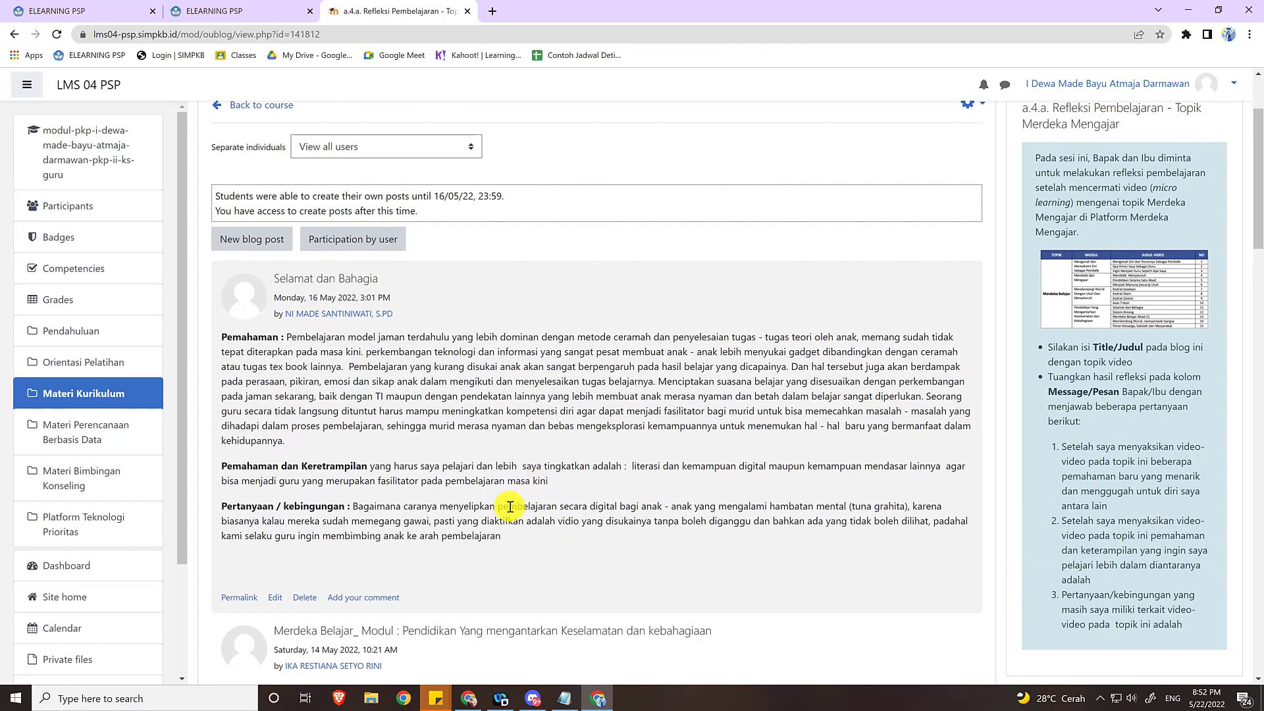
scroll(504, 512, "down", 3)
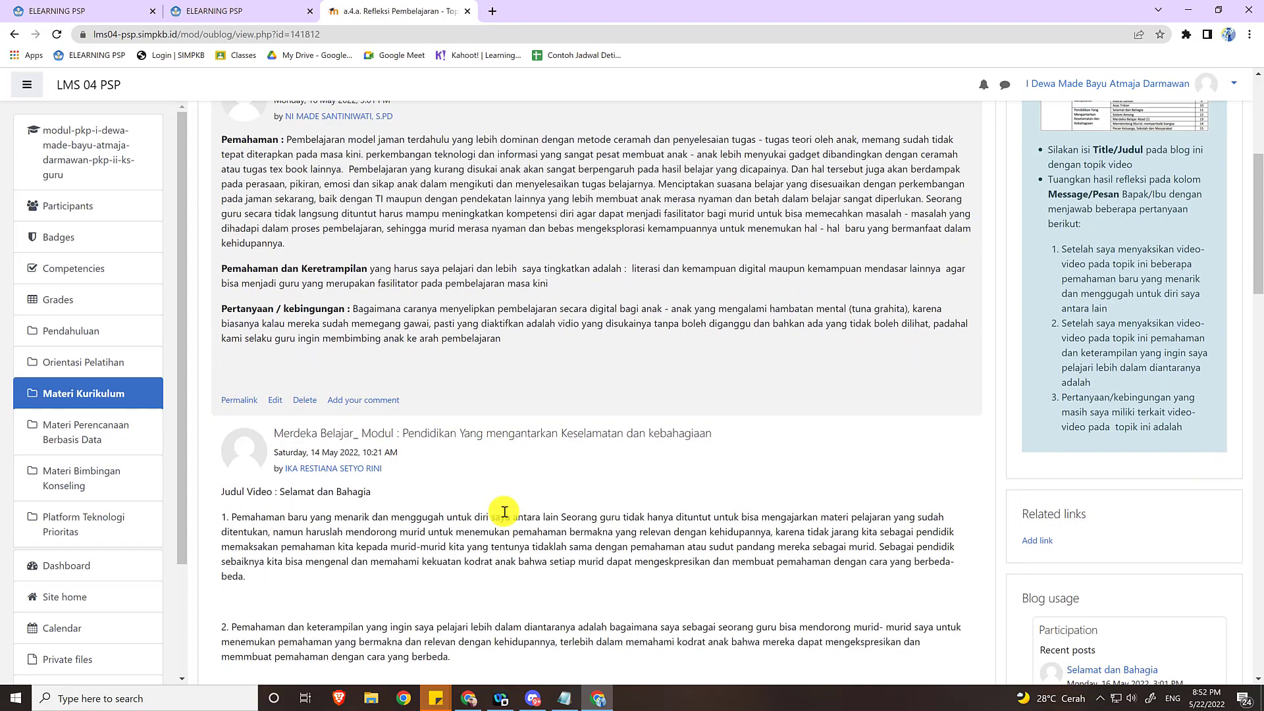
scroll(504, 511, "down", 5)
scroll(505, 512, "up", 7)
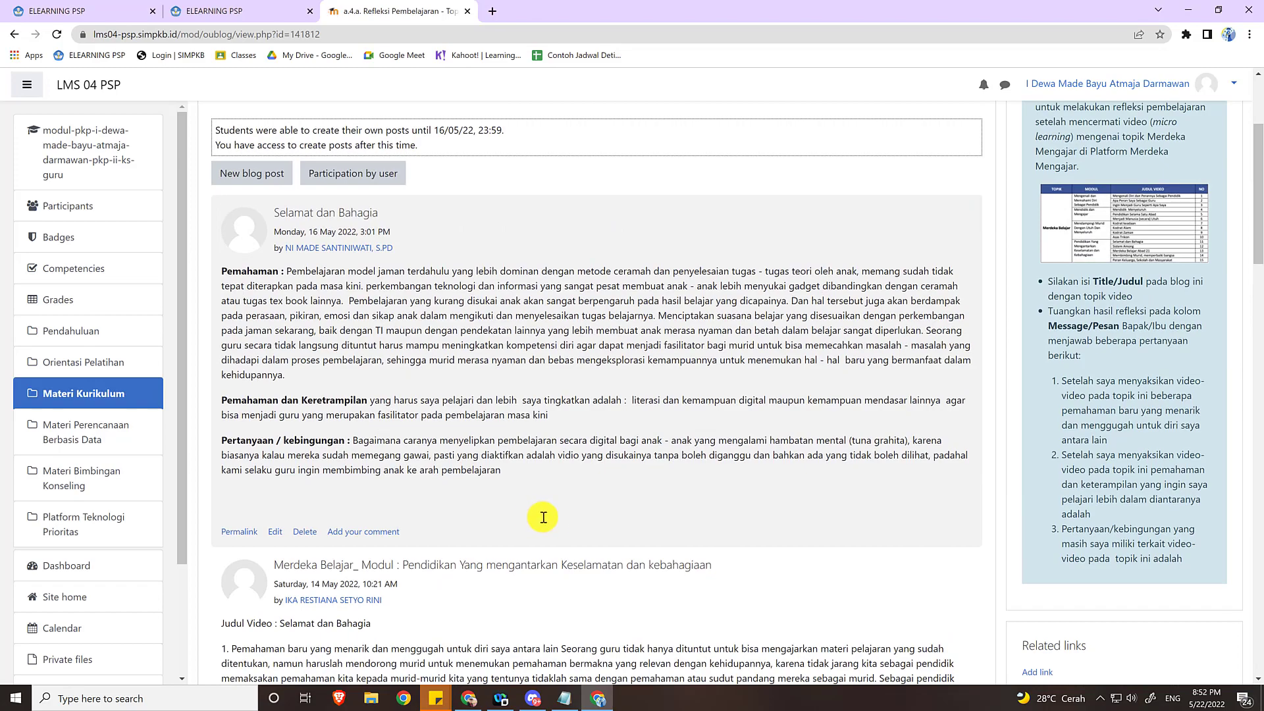
scroll(579, 523, "down", 10)
scroll(582, 525, "up", 10)
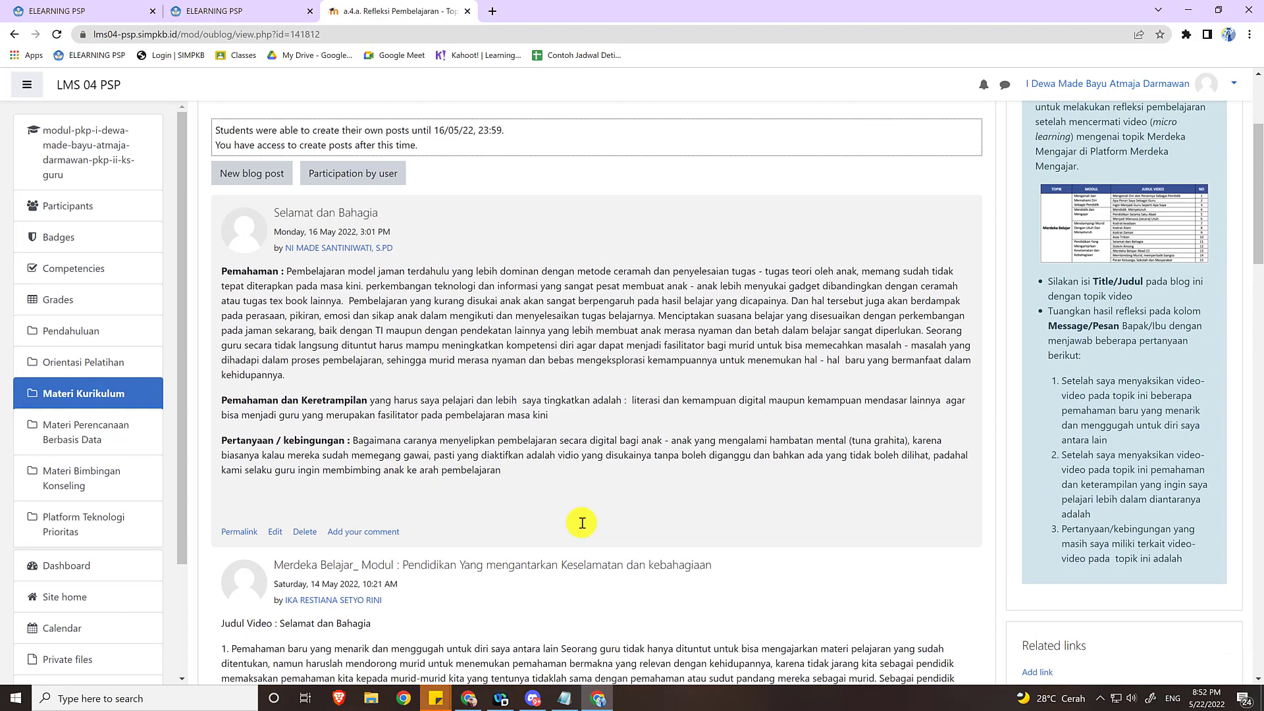
Open the new comment form for the Selamat dan Bahagia post, look over its title and comment fields, and cancel it.
left_click(374, 535)
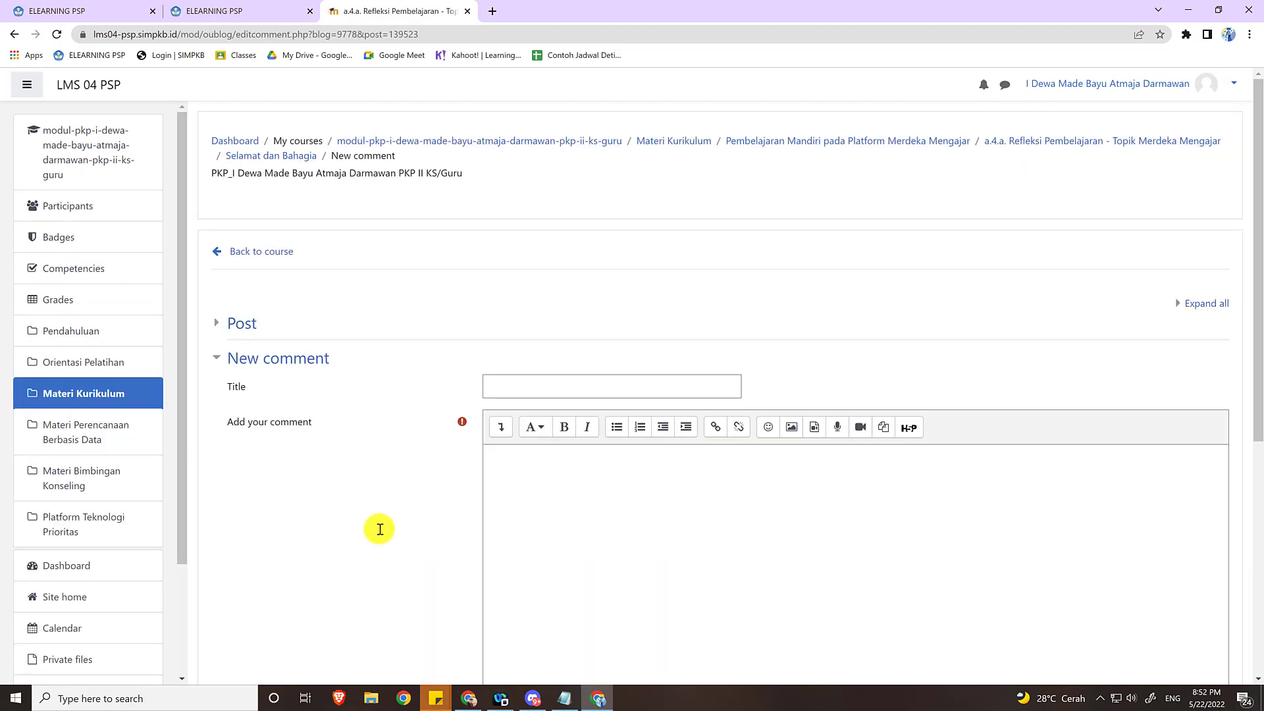
left_click(521, 389)
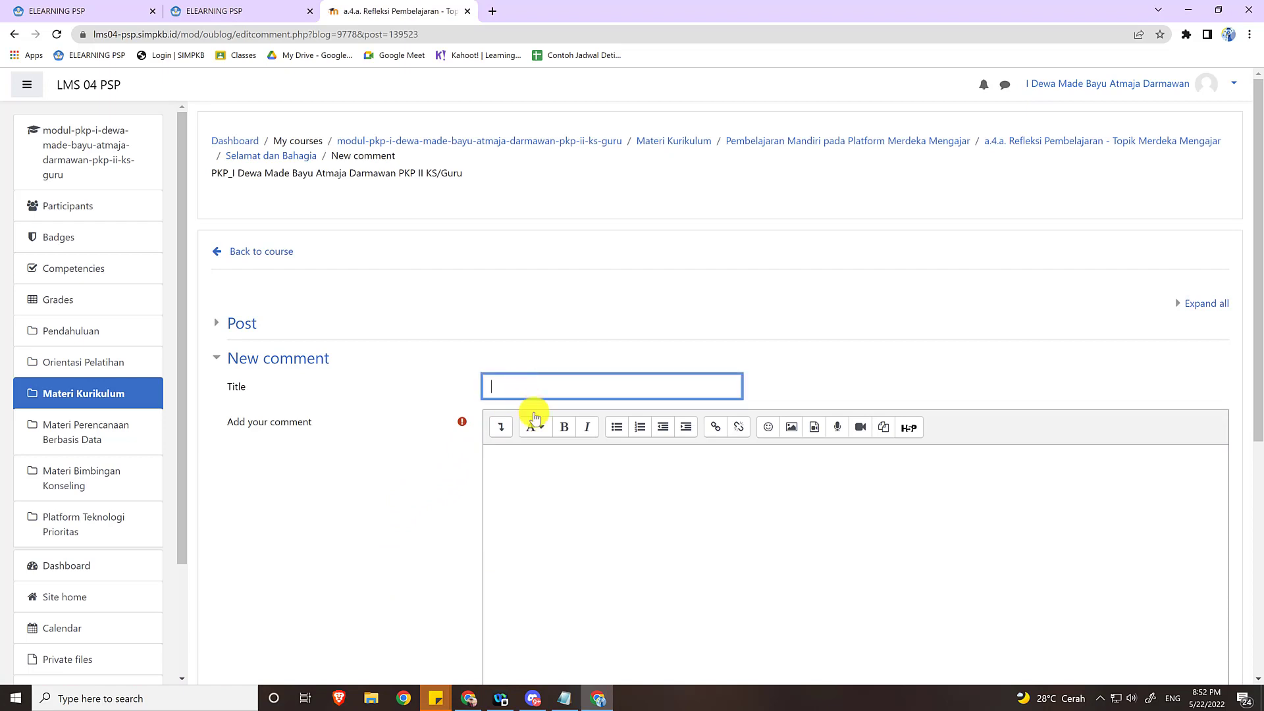
left_click(593, 515)
scroll(603, 523, "down", 4)
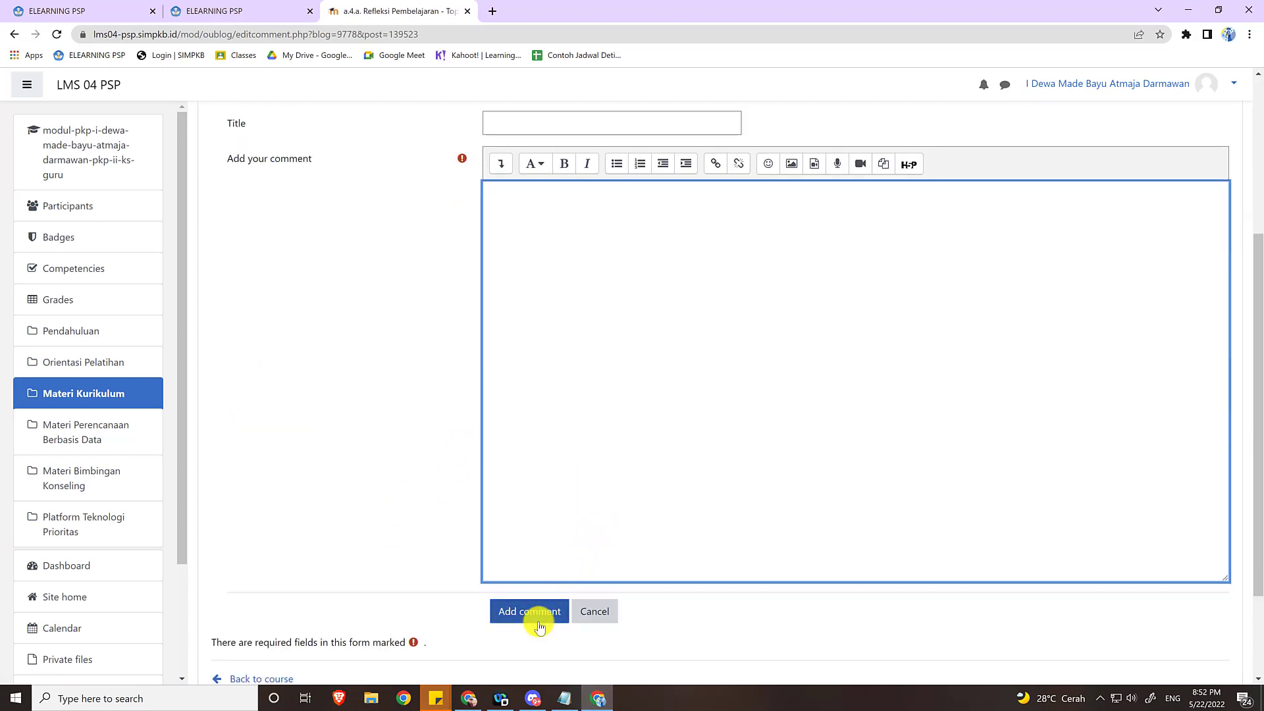
left_click(603, 614)
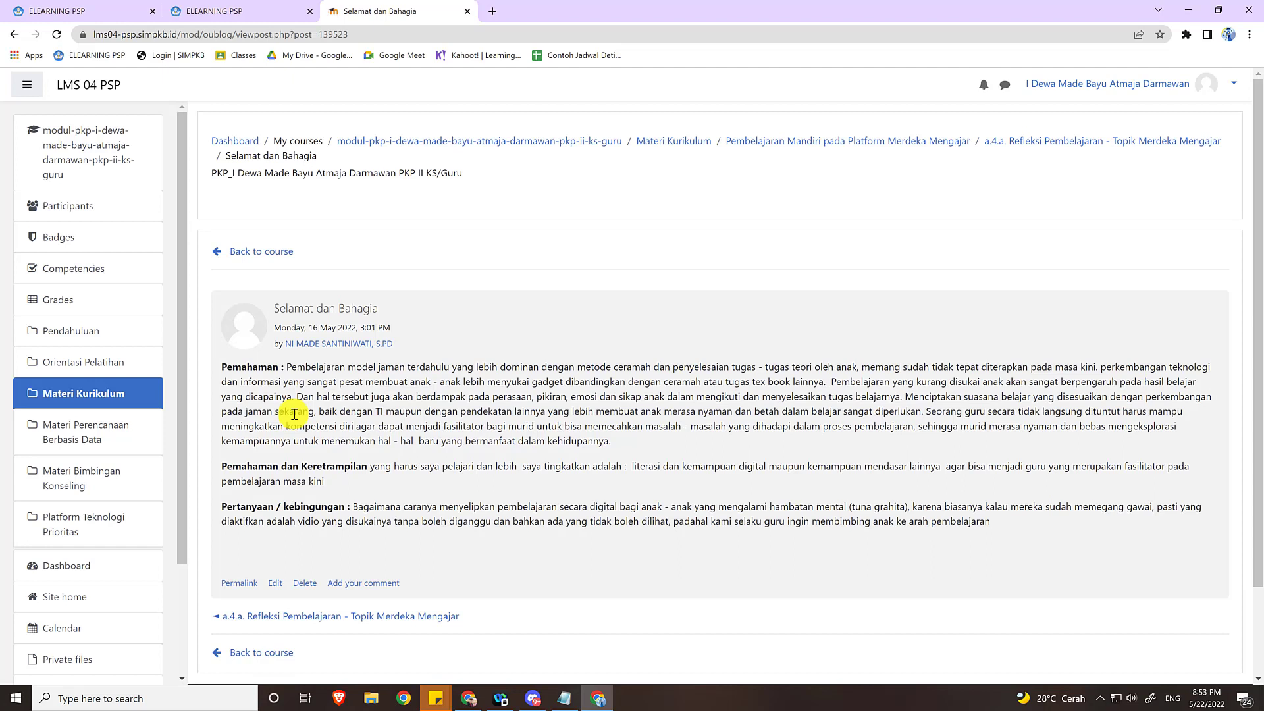
Go back to Materi Kurikulum, expand Refleksi Pembelajaran Paradigma Baru, and open the s.3.c.1 Ruang Kolaborasi 1 assignment at its grading summary.
left_click(93, 395)
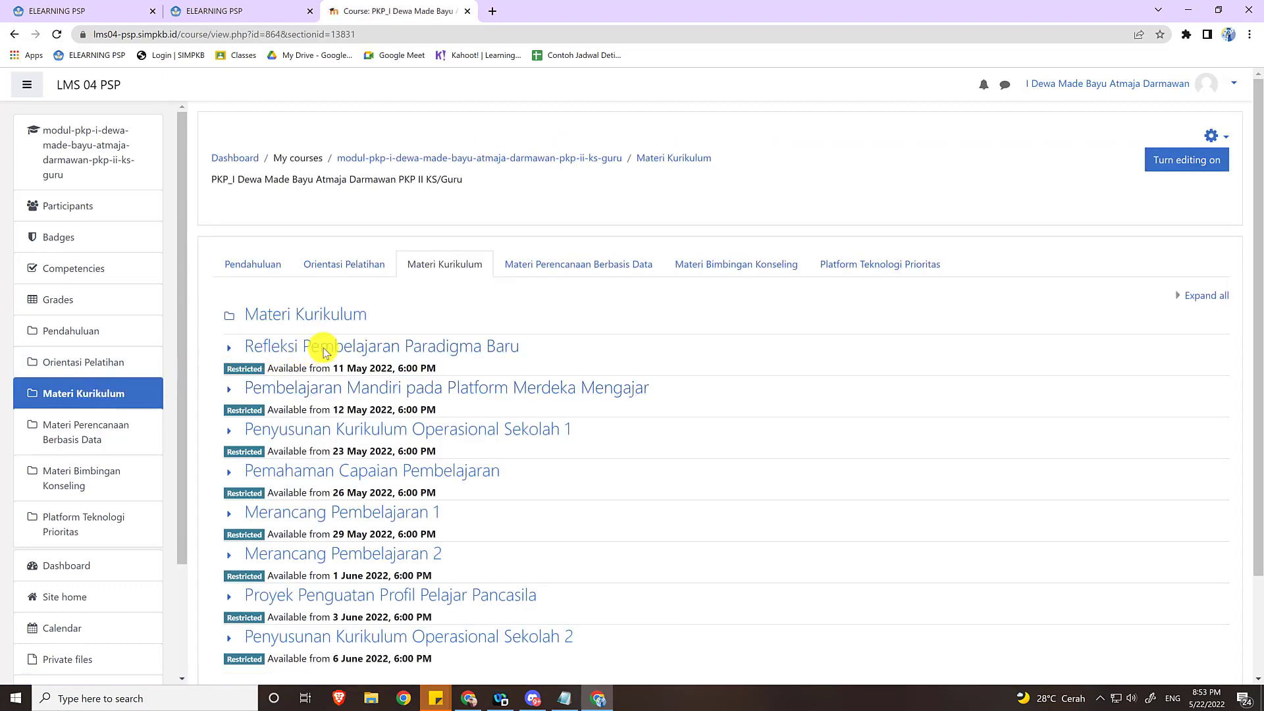
left_click(327, 349)
scroll(336, 349, "down", 4)
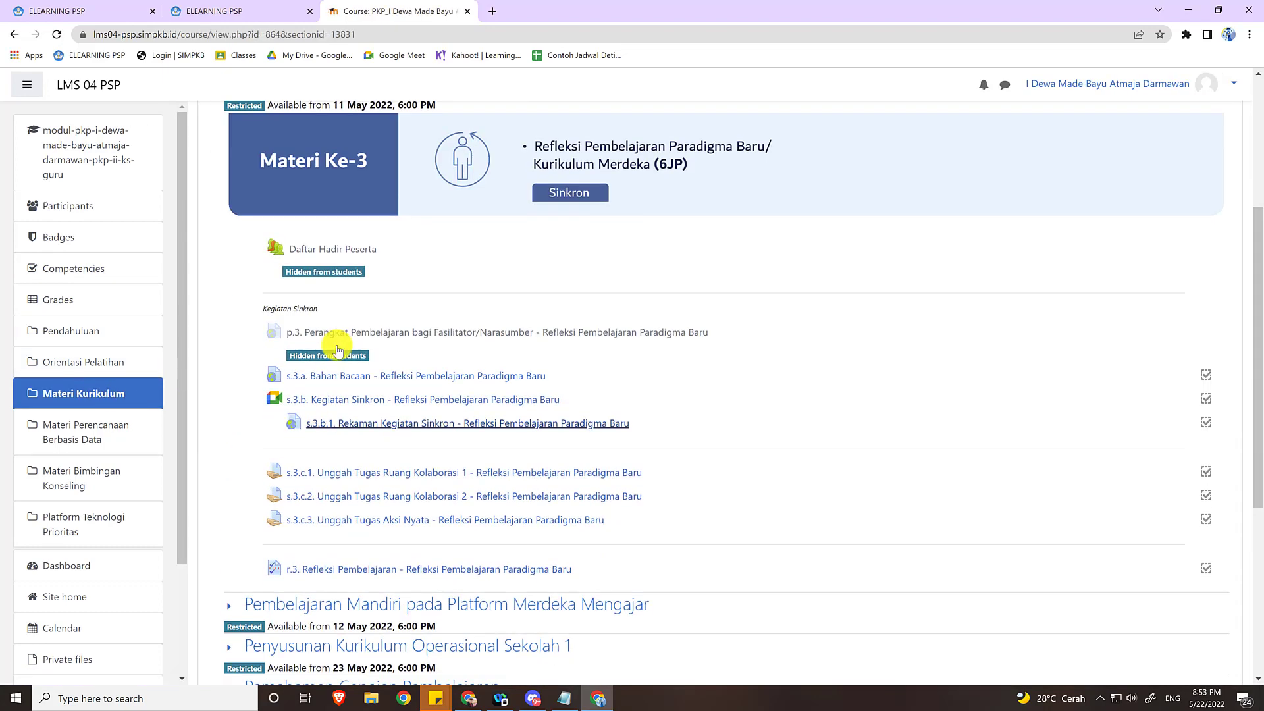
scroll(337, 349, "down", 1)
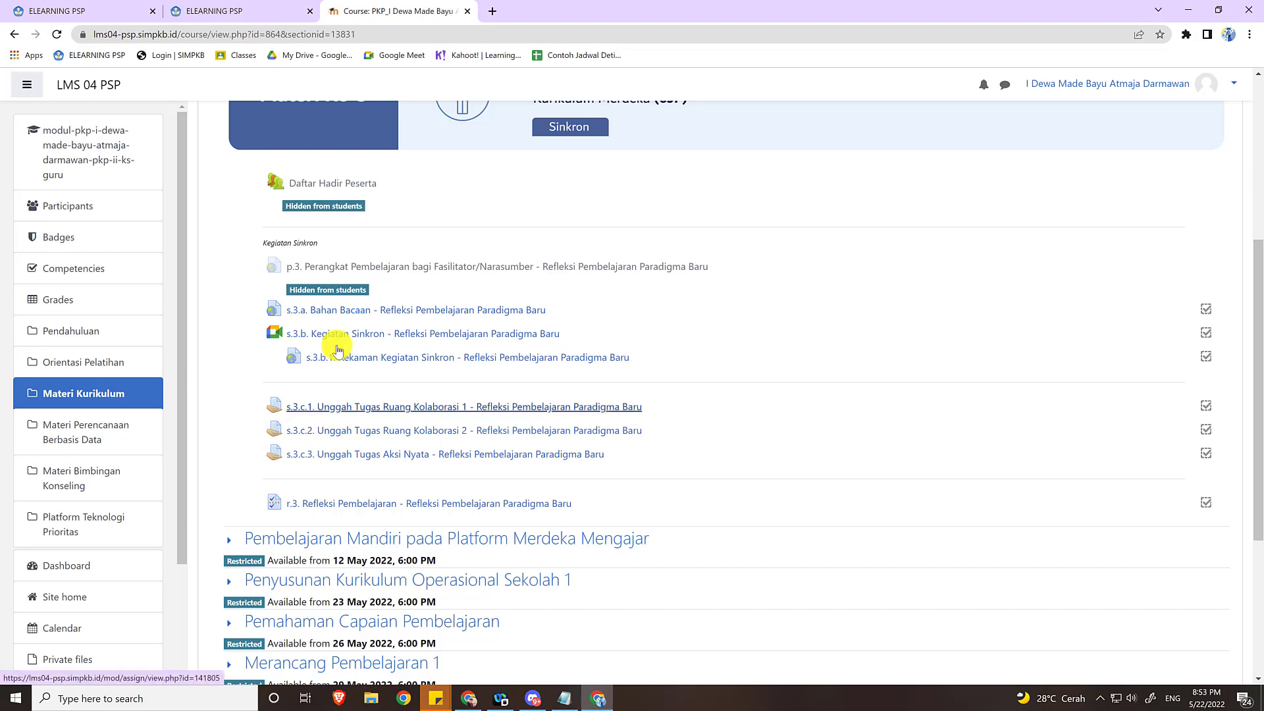
left_click(479, 407)
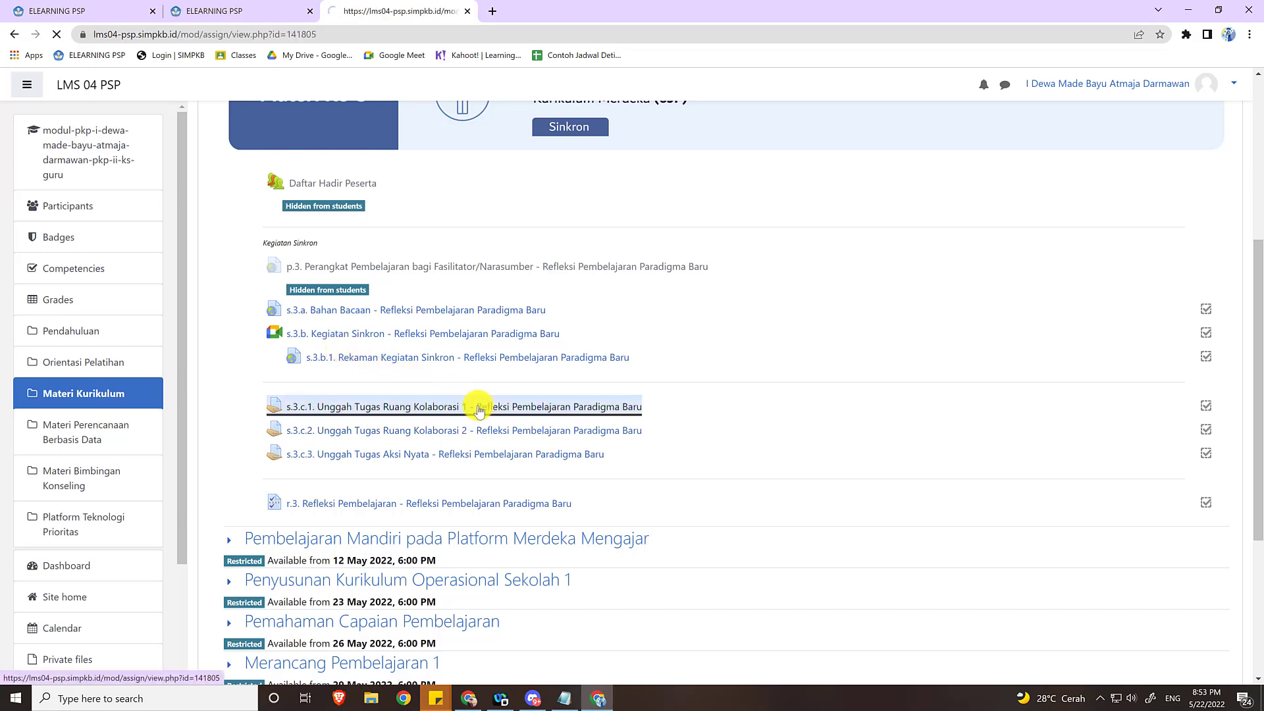
scroll(477, 408, "down", 7)
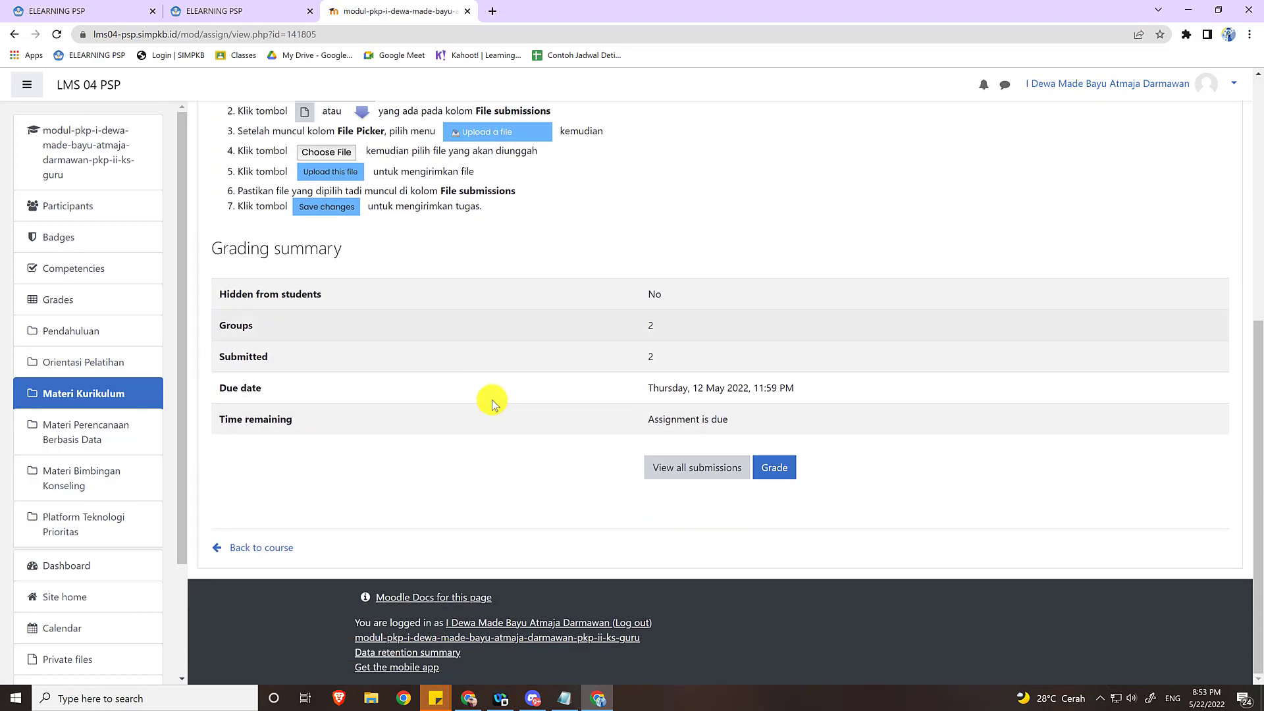